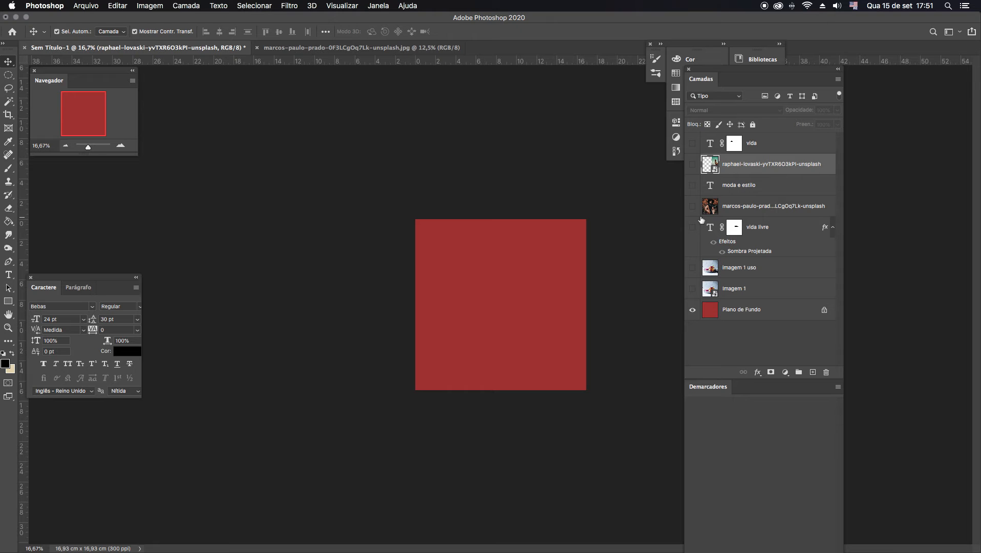
- Hide the Plano de Fundo layer and show the Imagem 1 uso waffle photo
left_click(692, 310)
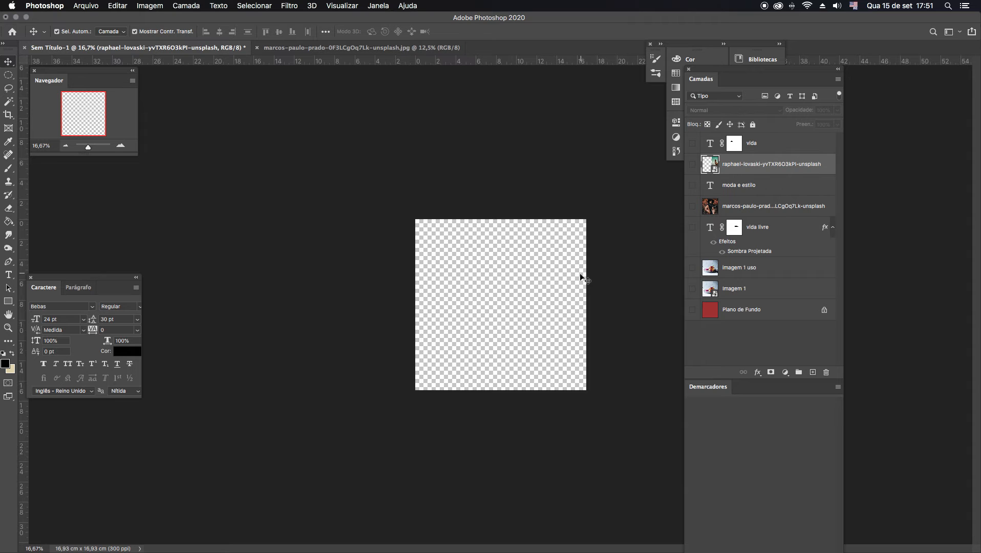
left_click(121, 145)
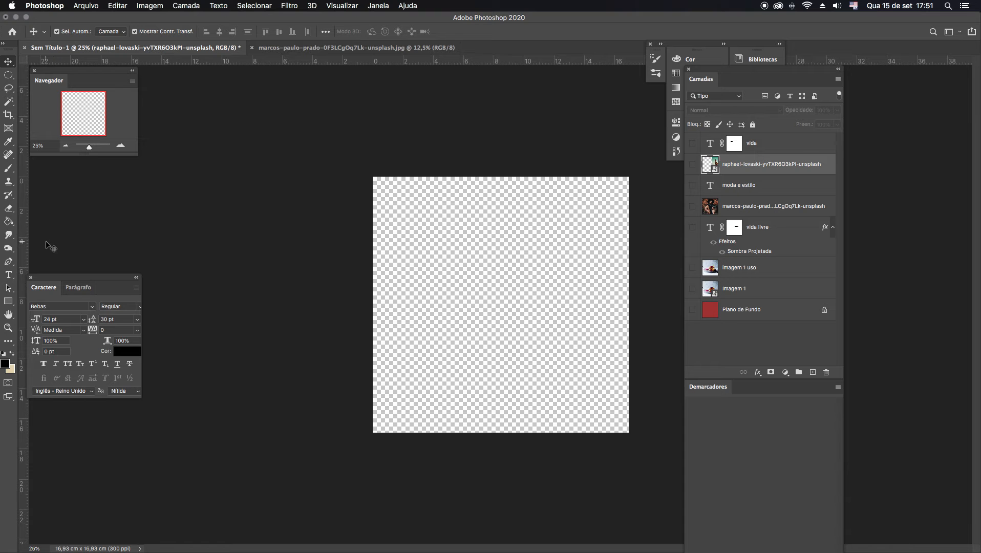
left_click(714, 210)
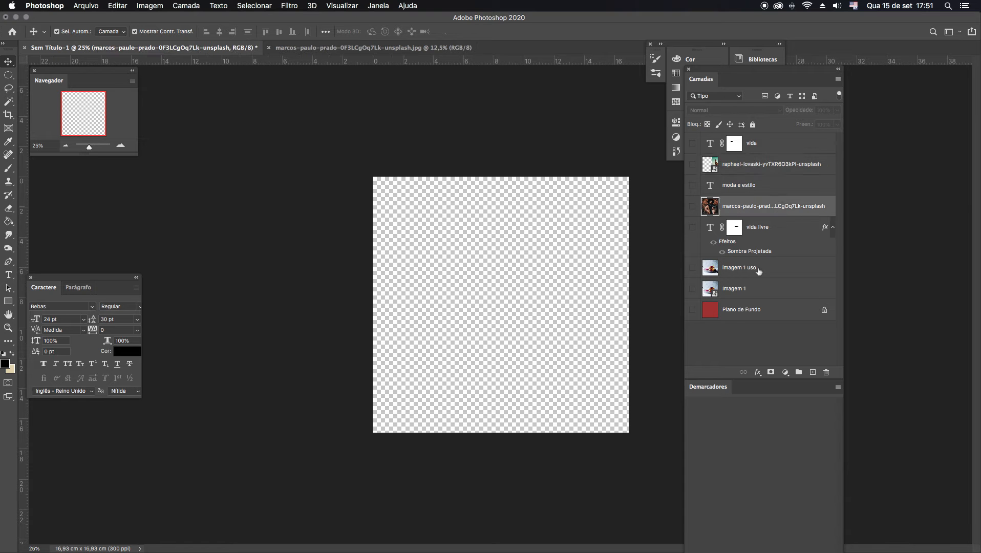
left_click(691, 269)
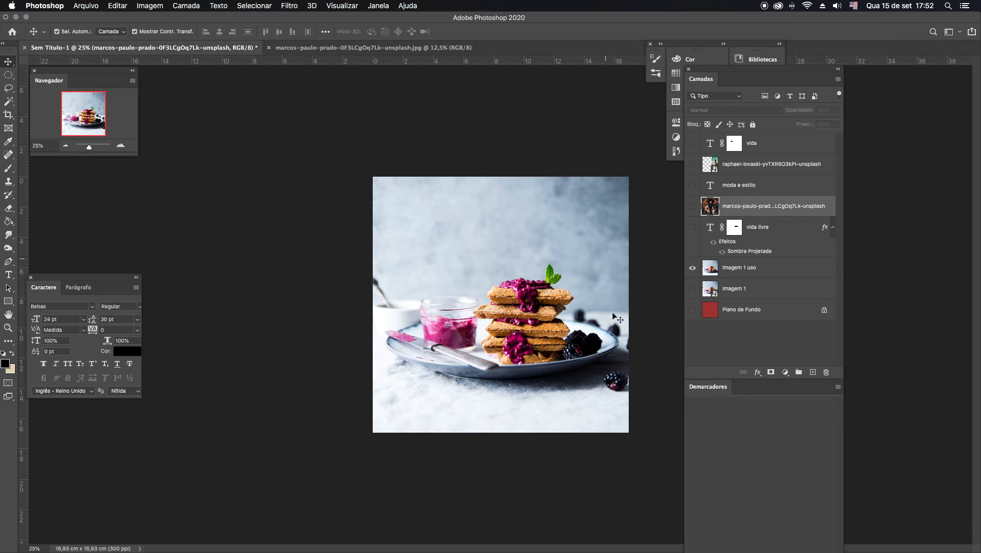
- Add the text "LIFE STYLE" in Bebas Regular 24 pt, black, above the waffle stack
left_click(8, 314)
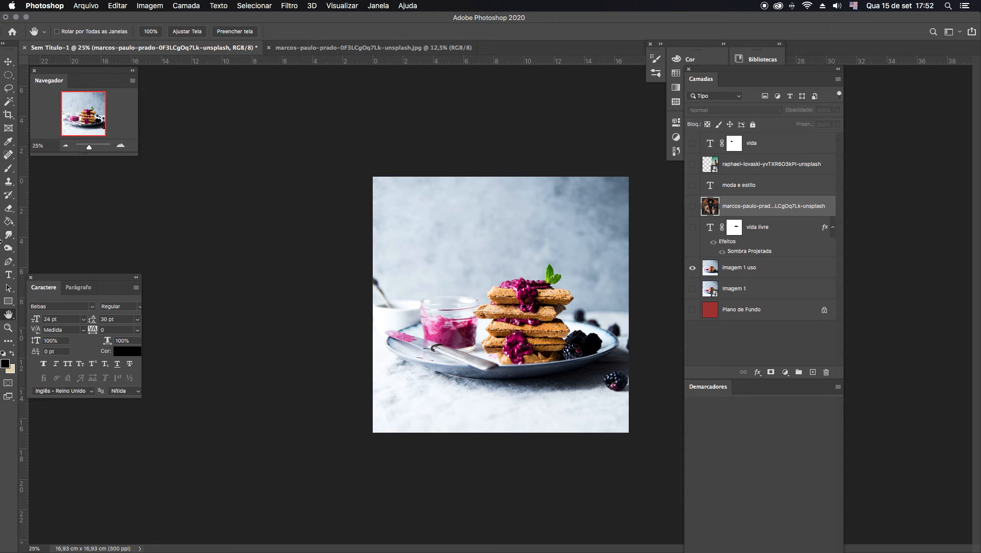
left_click(9, 274)
left_click(458, 252)
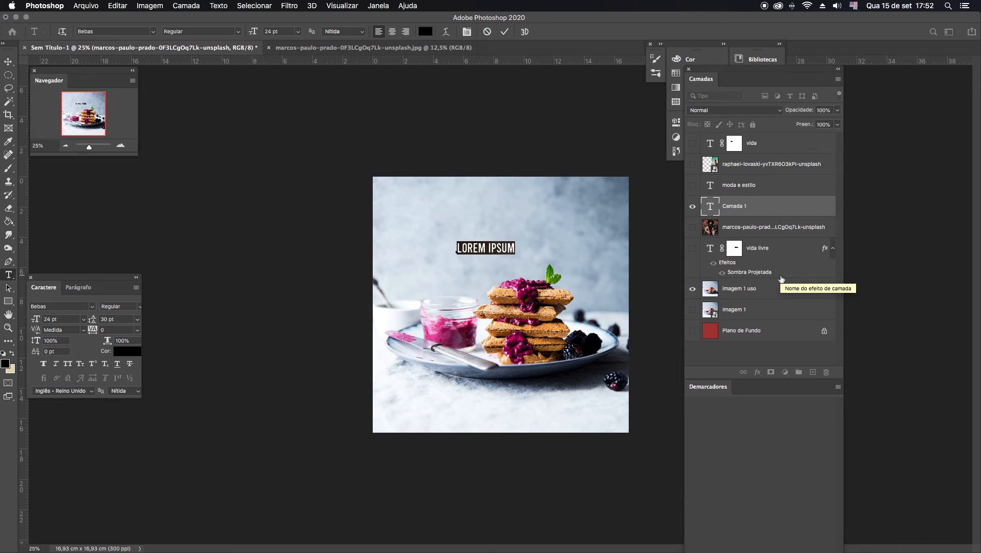
type("LIFE STYLE")
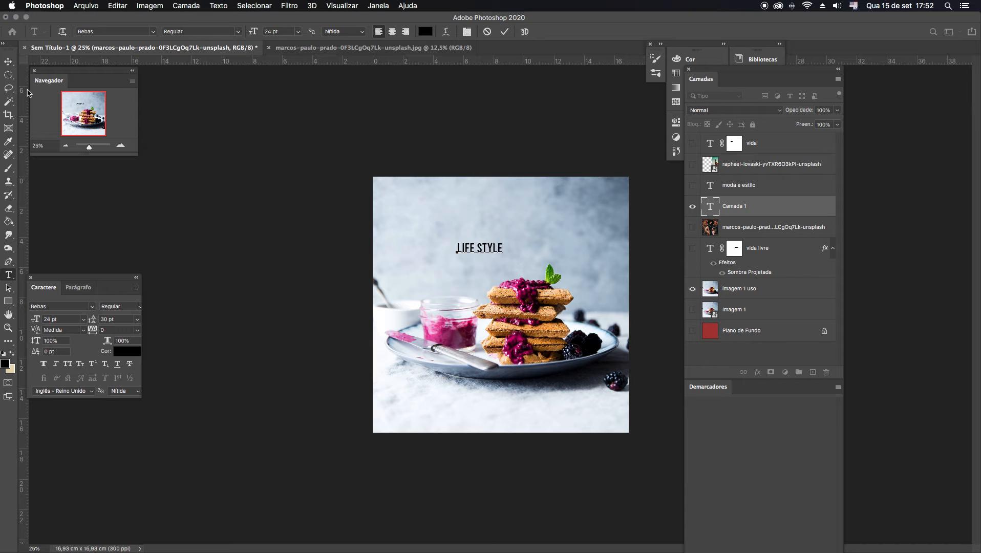
left_click(8, 61)
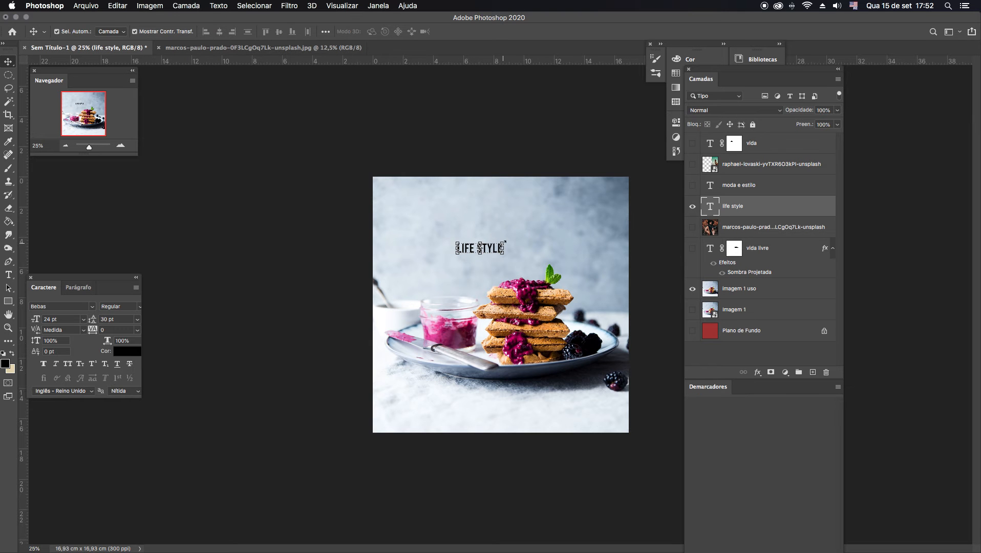
- Enlarge the LIFE STYLE text to about 128 pt so it spans the image, and lower it over the top of the waffles
key("super+t")
left_click_drag(505, 241, 622, 209)
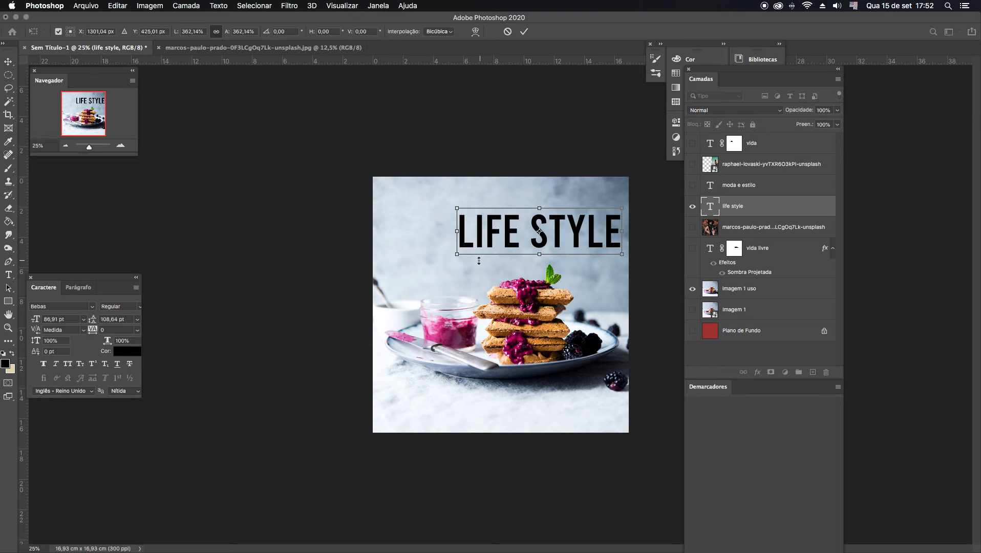
left_click_drag(457, 255, 381, 281)
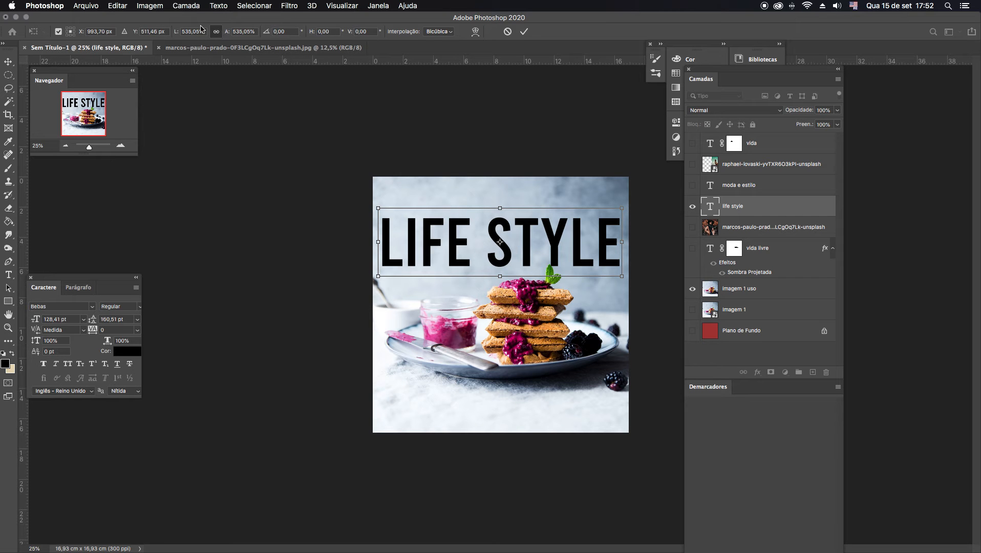
key("Return")
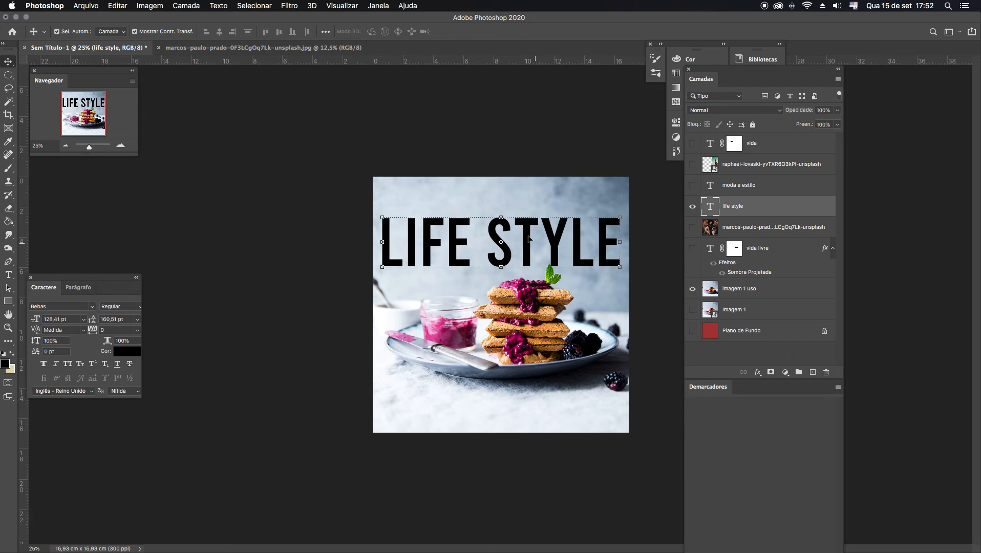
mouse_move(530, 259)
left_mouse_down()
mouse_move(530, 291)
mouse_move(530, 264)
left_mouse_up()
- Try rasterizing the life style text, erasing the parts of S and T over the waffles, and inspecting it with the photo hidden
key("z")
left_click(590, 303)
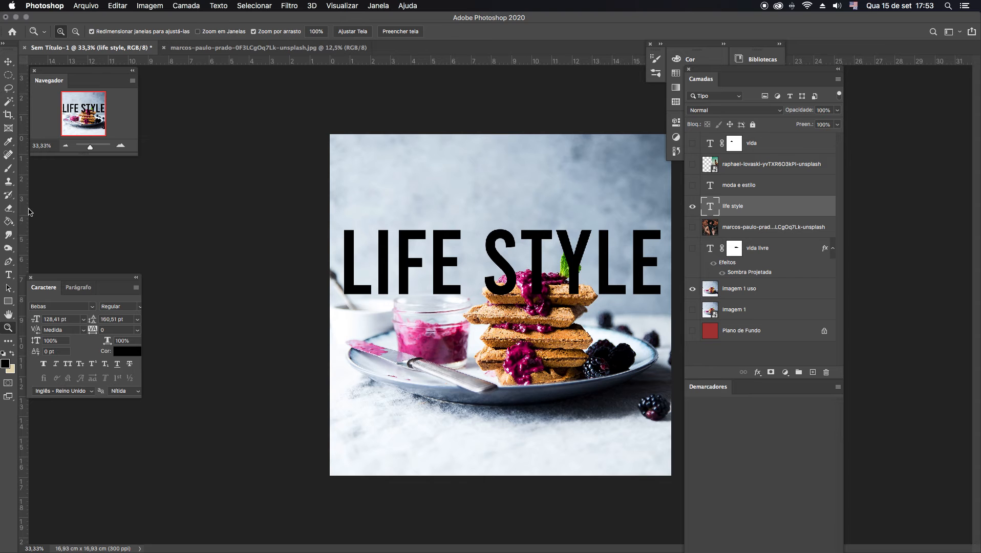
left_click(9, 209)
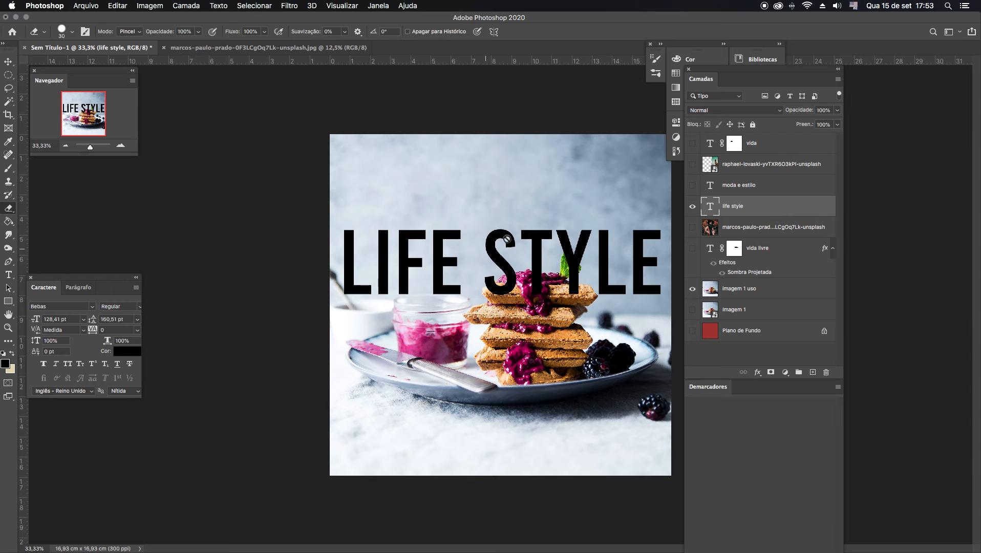
right_click(738, 207)
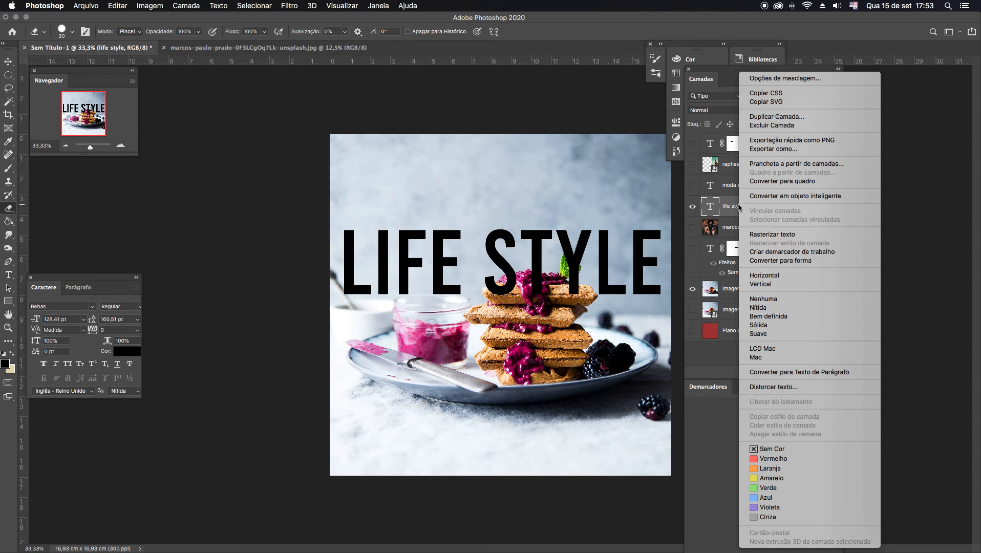
left_click(771, 235)
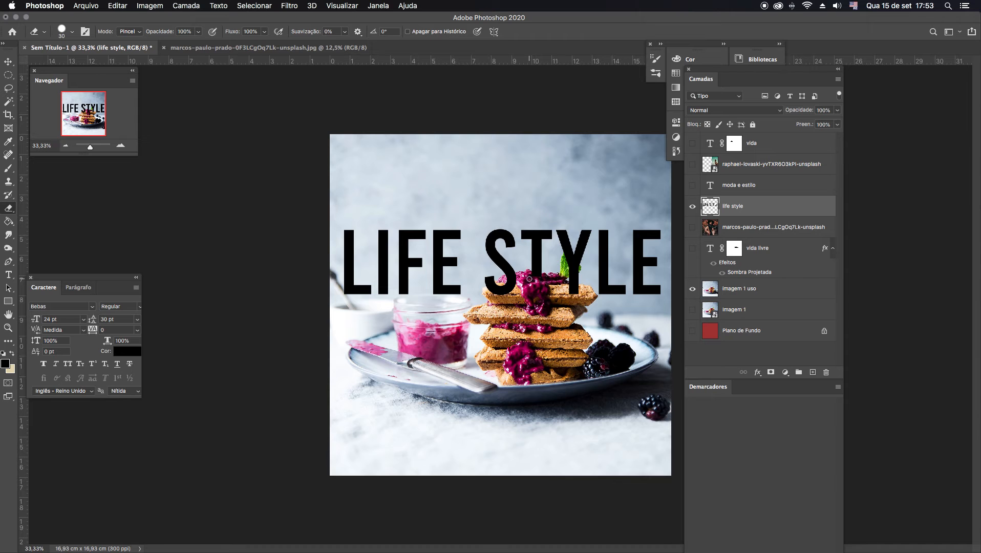
mouse_move(534, 276)
left_mouse_down()
mouse_move(497, 292)
mouse_move(513, 280)
left_mouse_up()
left_click(692, 290)
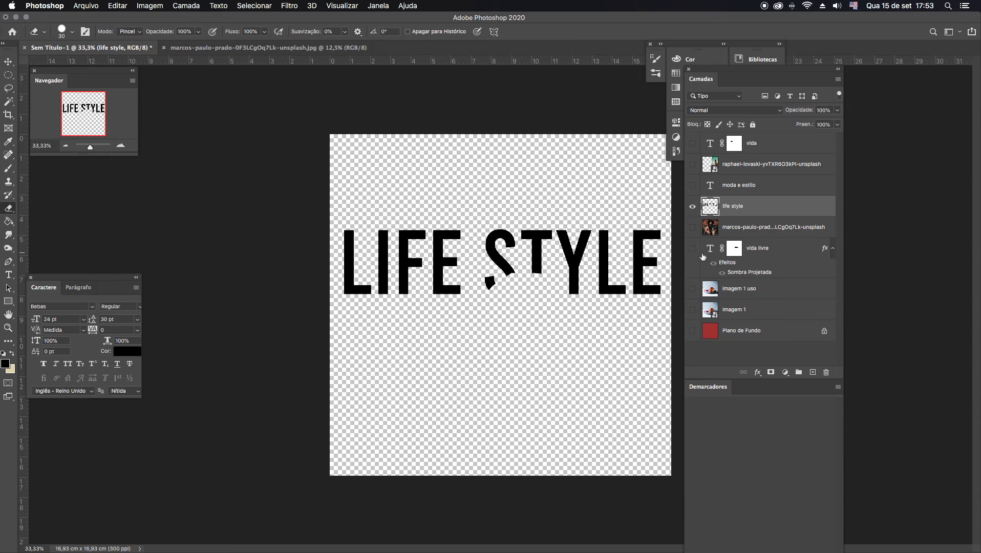
- Undo hiding the photo, erasing the letters and rasterizing the life style text
key("super+z")
key("super+z")
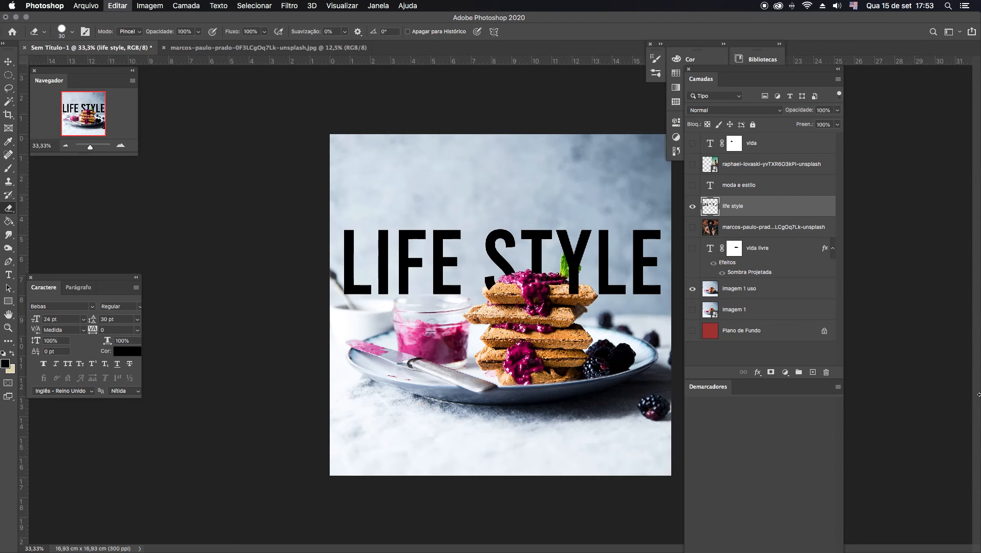
key("super+z")
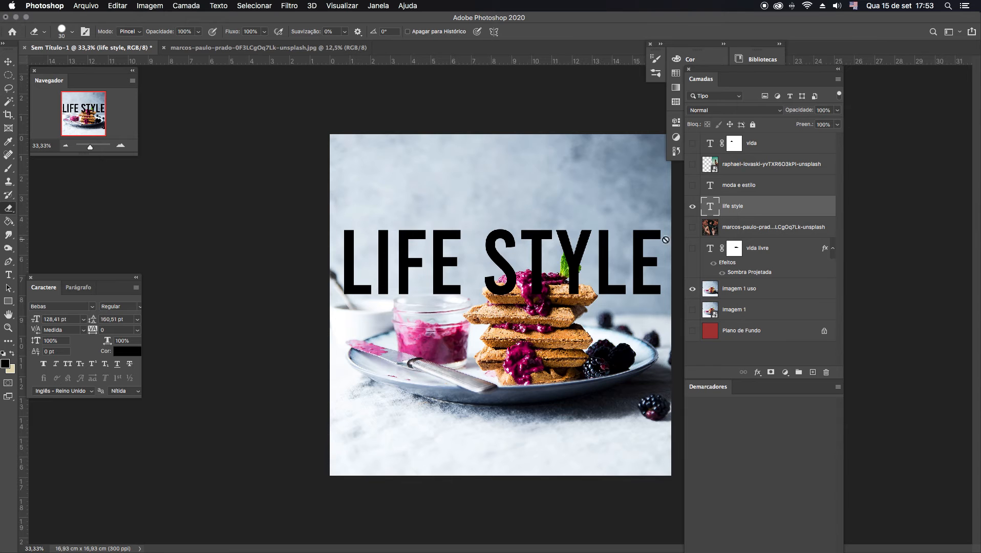
- Add a layer mask to the life style text layer and confirm black (000000) as the foreground color
left_click(771, 374)
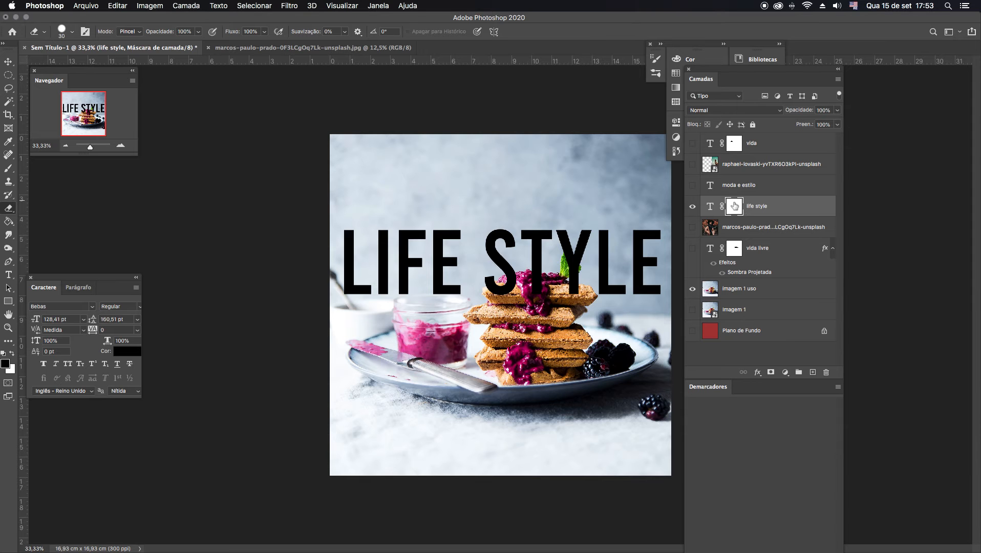
left_click(6, 365)
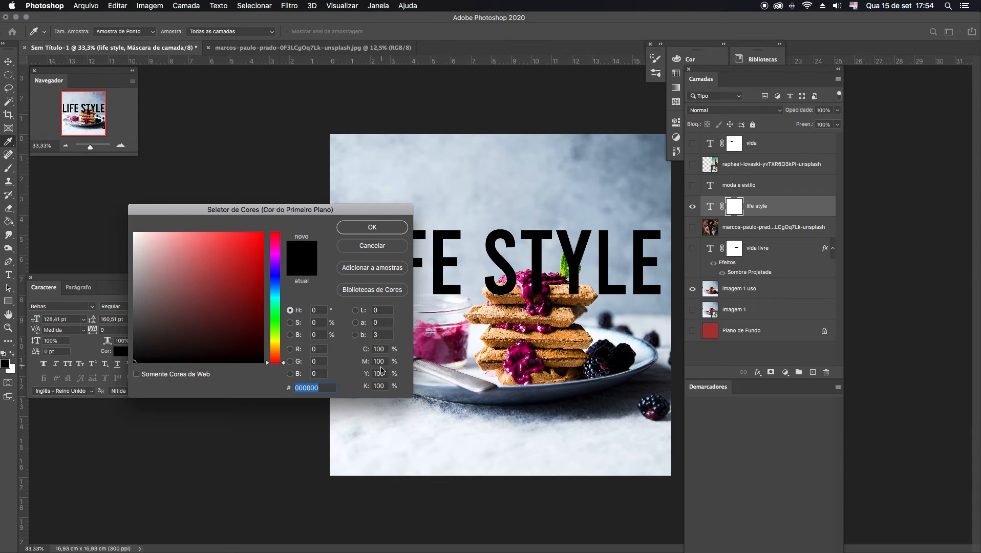
left_click(395, 232)
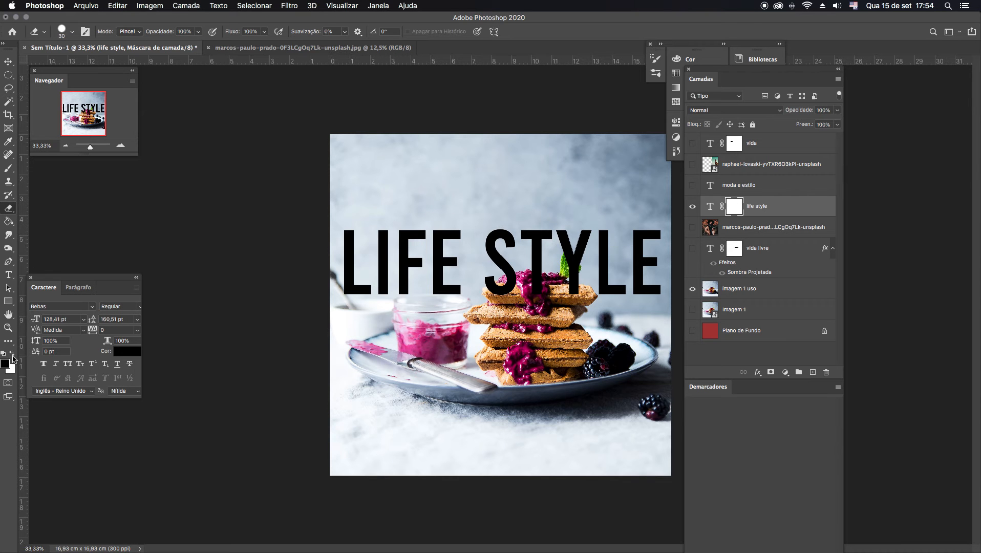
- Switch the mask's paint color to white (ffffff) and return the foreground color to black
left_click(11, 355)
left_click(6, 364)
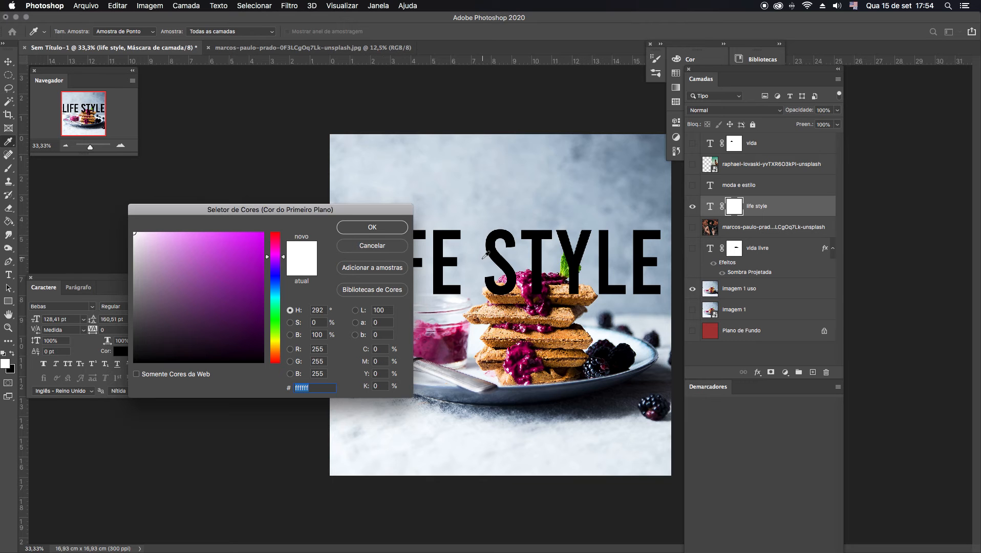
left_click(375, 228)
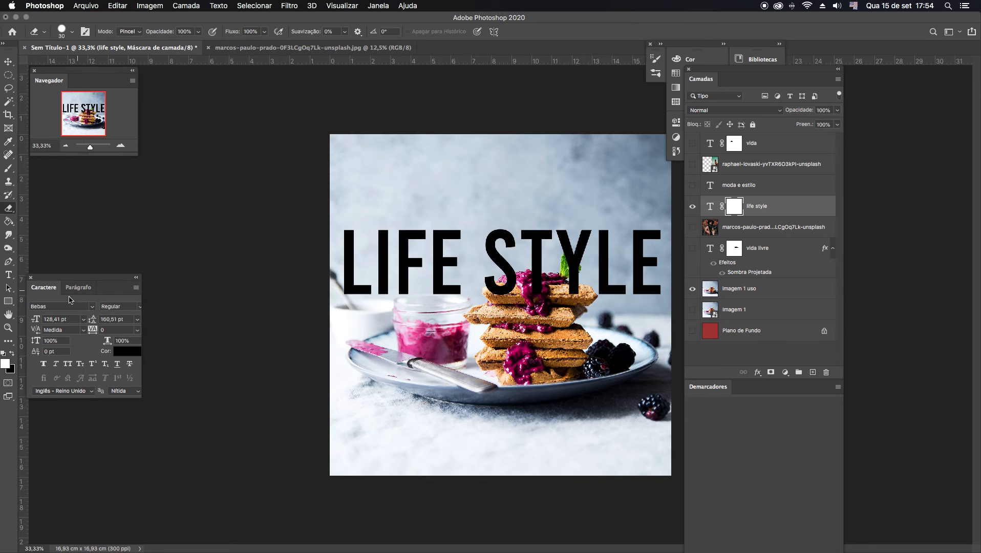
left_click(15, 355)
- Lower the life style layer's fill to 65% so the waffles show through the letters
left_click(8, 327)
left_click(568, 300)
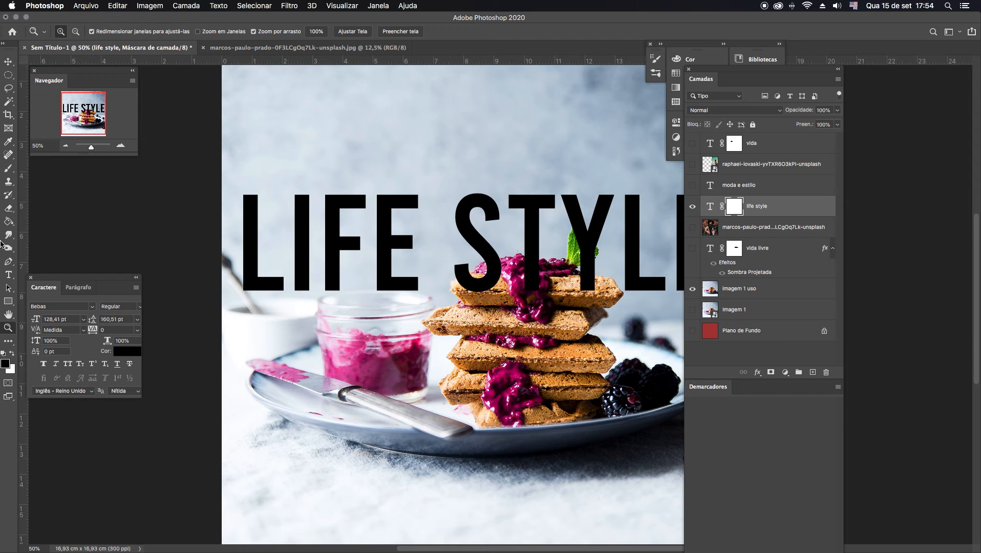
left_click(9, 171)
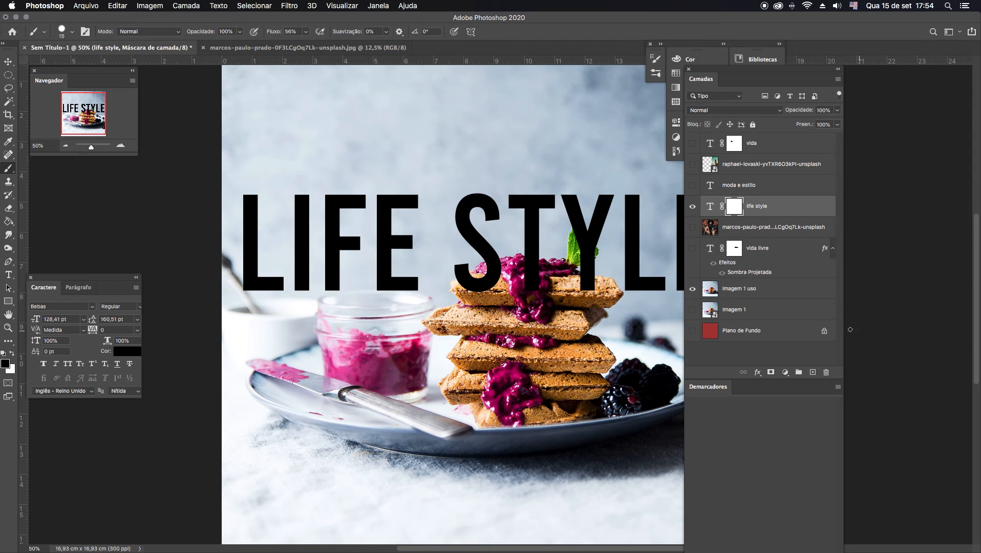
left_click(8, 62)
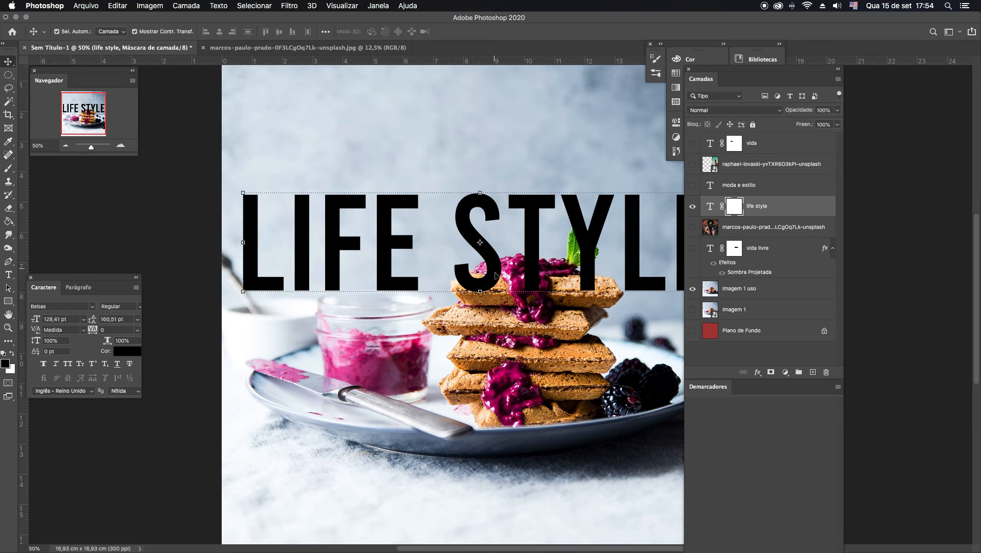
left_click(838, 124)
left_click_drag(837, 138, 819, 138)
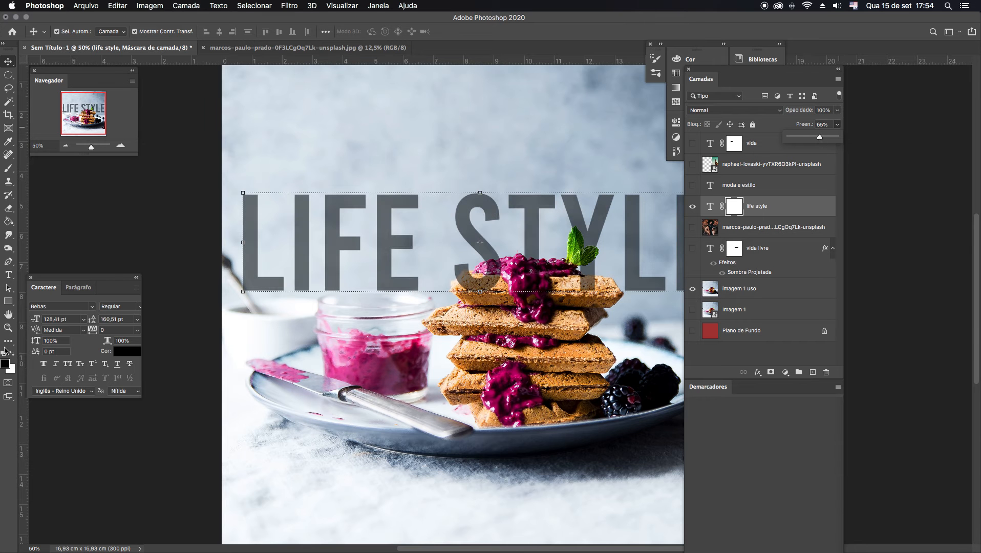
- Brush black on the life style mask to hide the lower part of the S over the berry topping and upper waffle
left_click(8, 327)
left_click(514, 274)
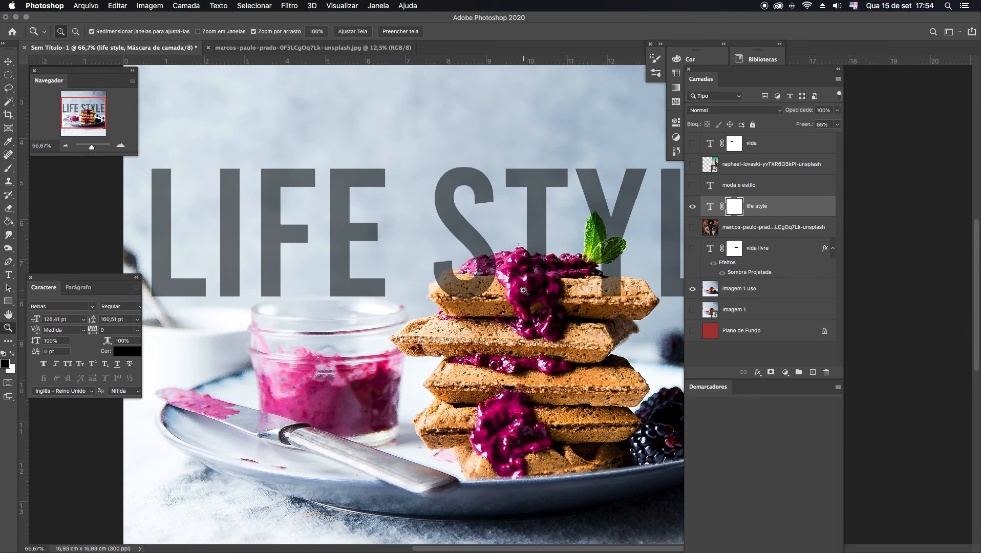
left_click(512, 279)
left_click(477, 264)
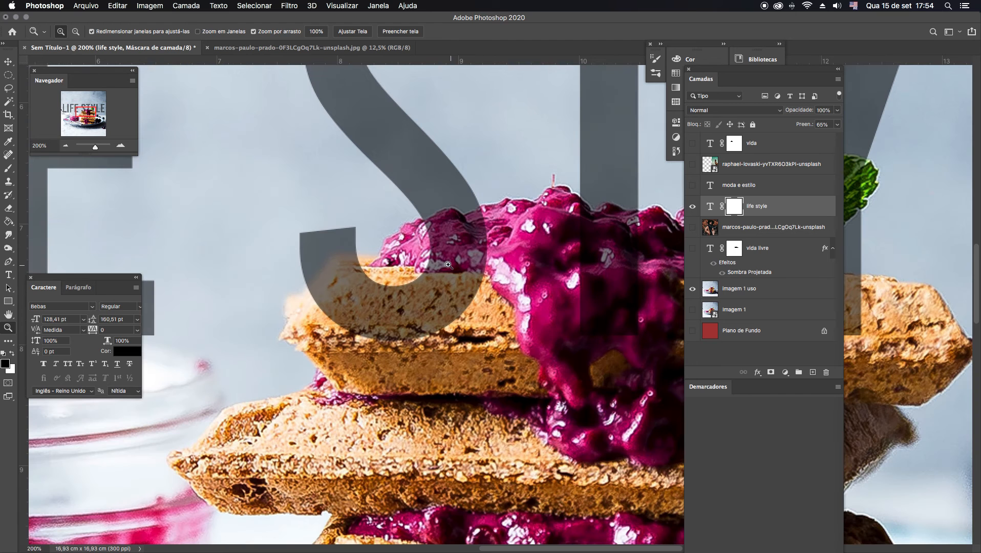
left_click(8, 168)
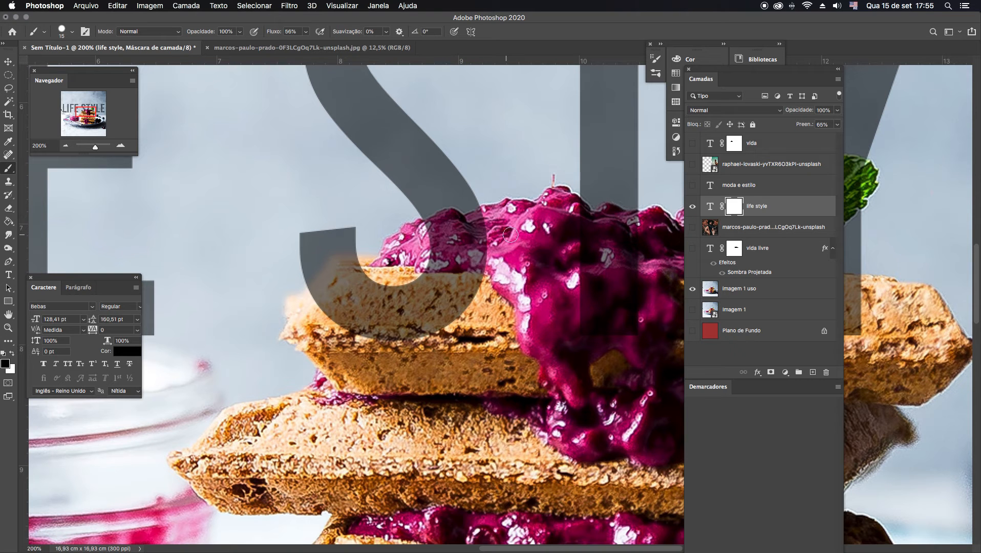
mouse_move(489, 232)
left_mouse_down()
mouse_move(438, 245)
mouse_move(433, 226)
mouse_move(480, 220)
mouse_move(487, 234)
mouse_move(435, 251)
mouse_move(484, 264)
mouse_move(394, 264)
mouse_move(375, 273)
mouse_move(337, 263)
mouse_move(311, 290)
mouse_move(348, 279)
mouse_move(463, 288)
mouse_move(338, 296)
mouse_move(328, 307)
mouse_move(456, 302)
mouse_move(348, 311)
mouse_move(466, 297)
left_mouse_up()
mouse_move(335, 312)
left_mouse_down()
mouse_move(396, 331)
mouse_move(439, 321)
mouse_move(347, 335)
mouse_move(440, 328)
left_mouse_up()
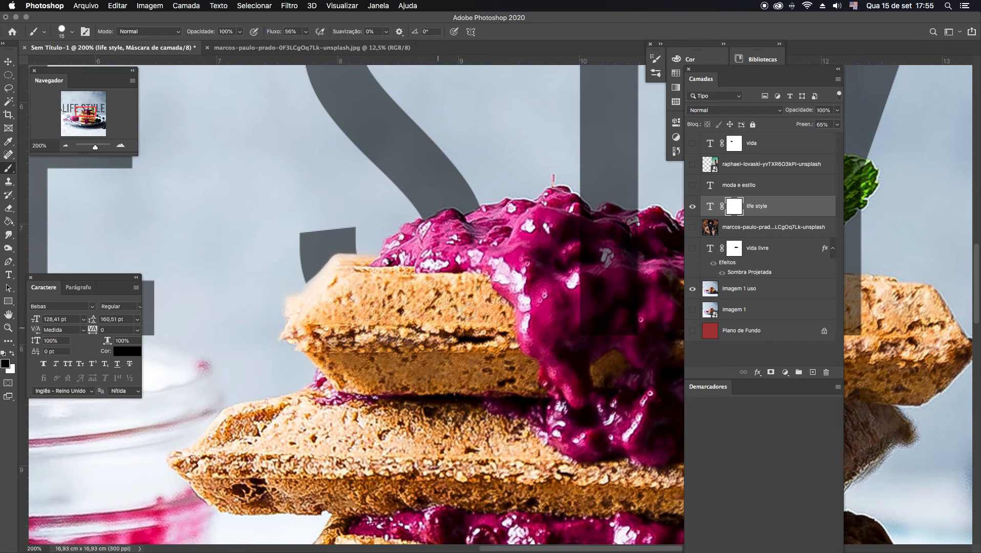
- Brush black on the life style mask to hide the T and Y where they overlap the berry topping and waffle
left_click_drag(596, 324, 393, 319)
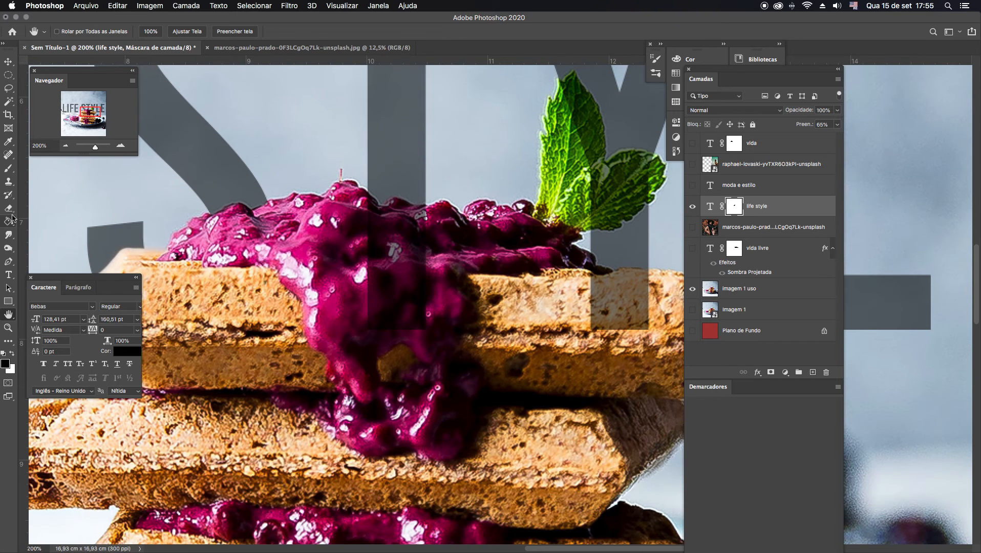
left_click(8, 168)
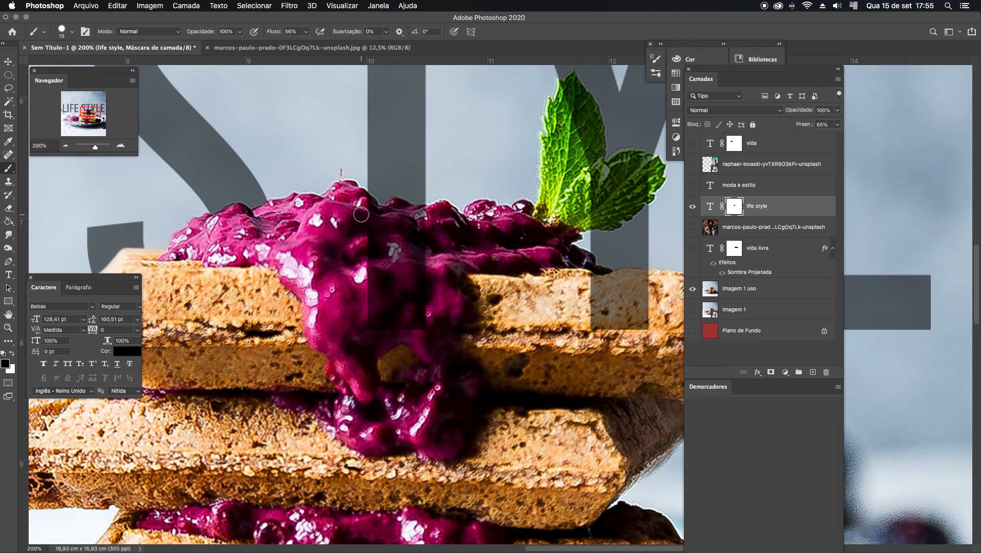
mouse_move(362, 210)
left_mouse_down()
mouse_move(405, 211)
mouse_move(469, 237)
mouse_move(389, 245)
mouse_move(370, 262)
mouse_move(426, 286)
mouse_move(400, 303)
mouse_move(409, 321)
mouse_move(338, 332)
left_mouse_up()
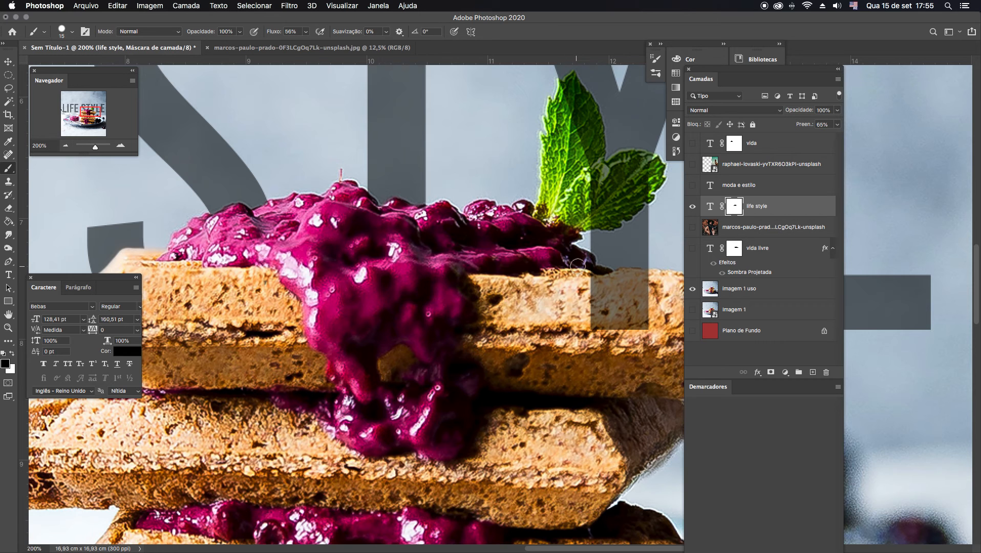
mouse_move(584, 263)
left_mouse_down()
mouse_move(650, 277)
mouse_move(654, 286)
mouse_move(571, 293)
mouse_move(645, 300)
mouse_move(565, 302)
mouse_move(646, 328)
left_mouse_up()
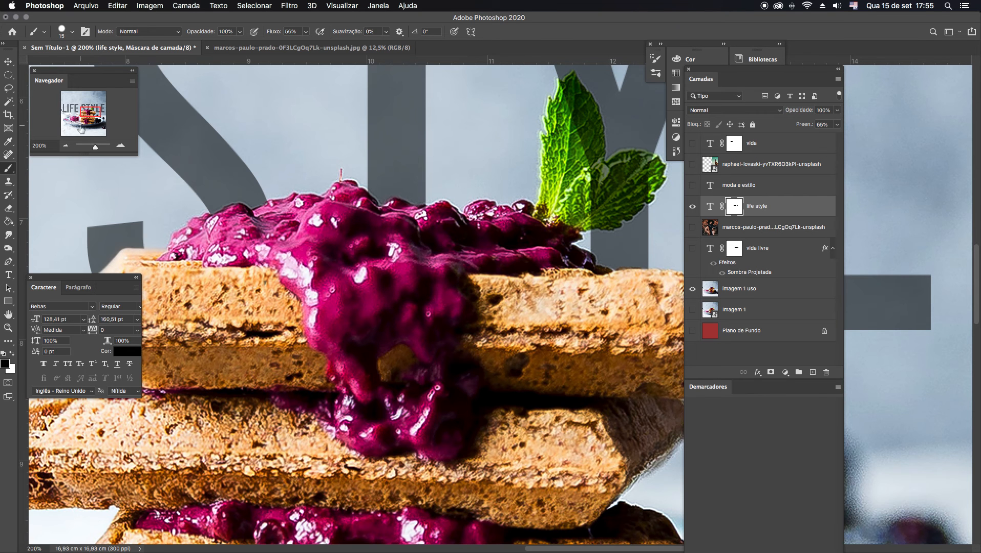
- Raise the life style layer's fill to 100%
left_click(66, 147)
left_click(66, 147)
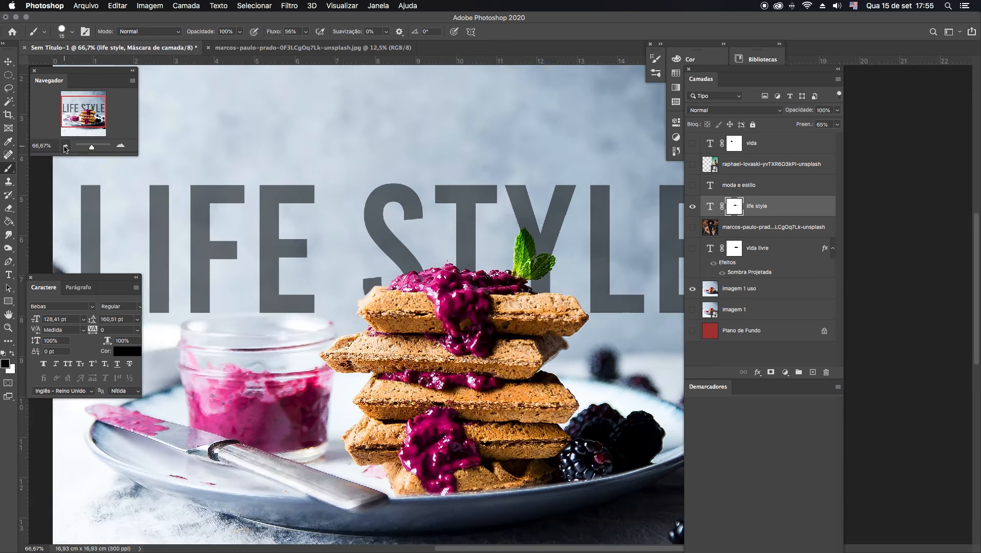
left_click(65, 147)
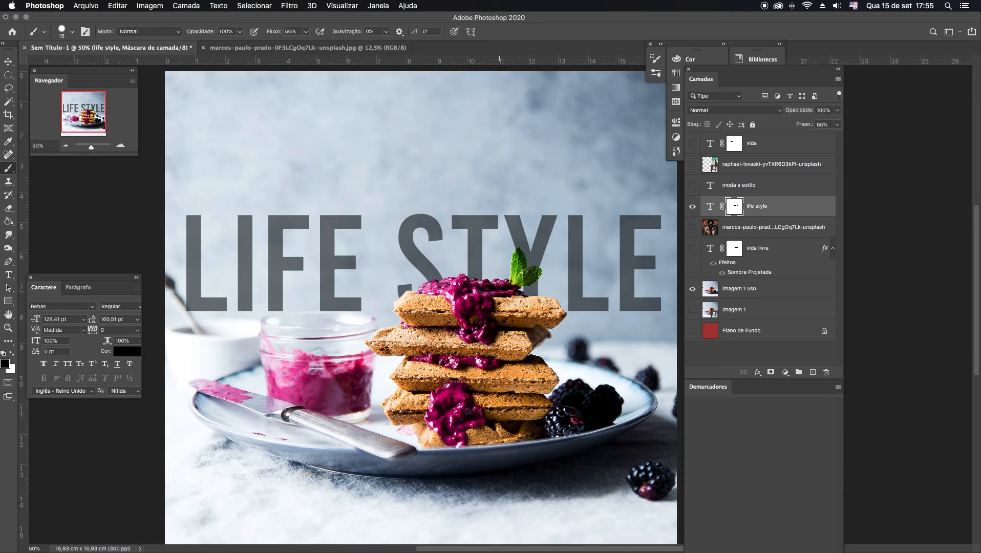
left_click(7, 328)
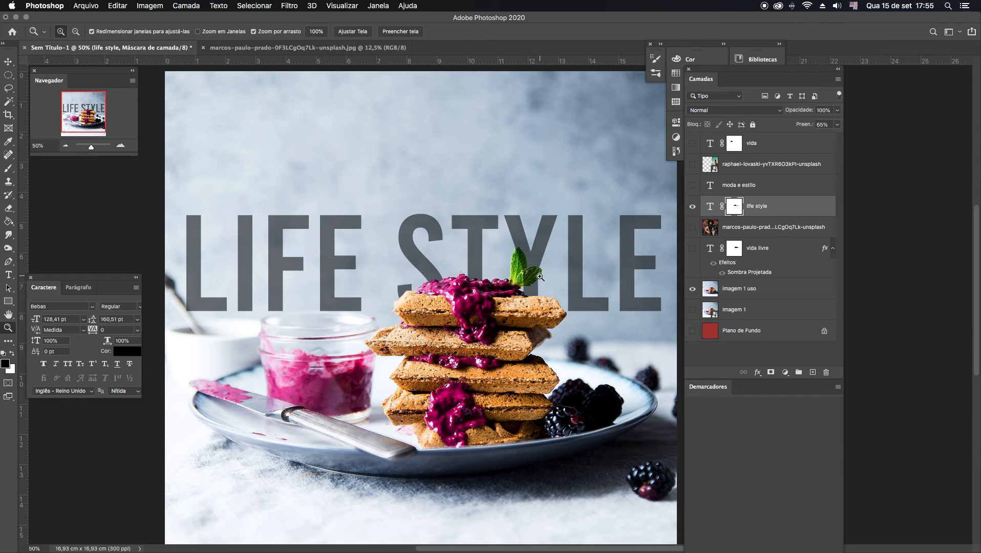
left_click(838, 125)
left_click_drag(821, 137, 840, 141)
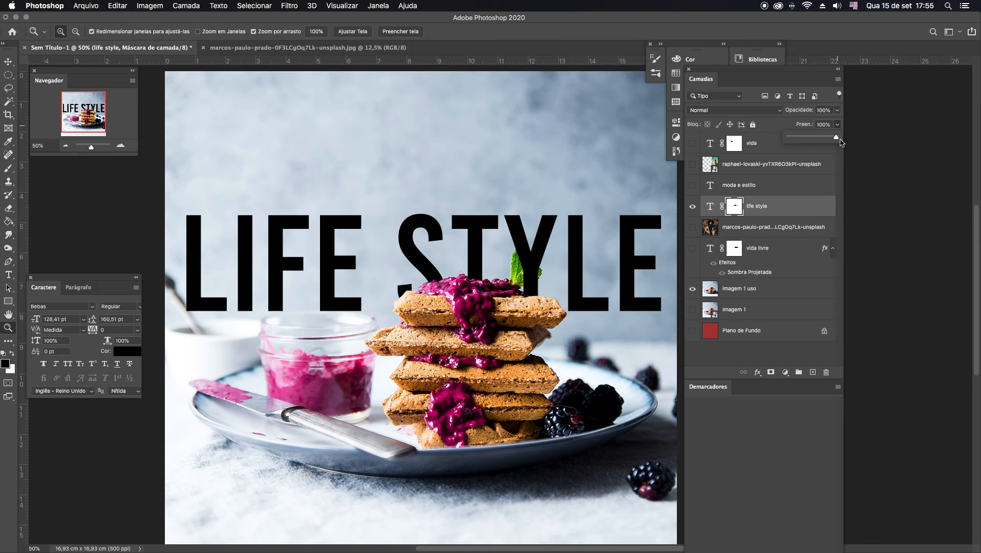
- Recolor the whole LIFE STYLE text to the dark brownish gray 5a5050
left_click(8, 274)
left_click_drag(191, 240, 679, 250)
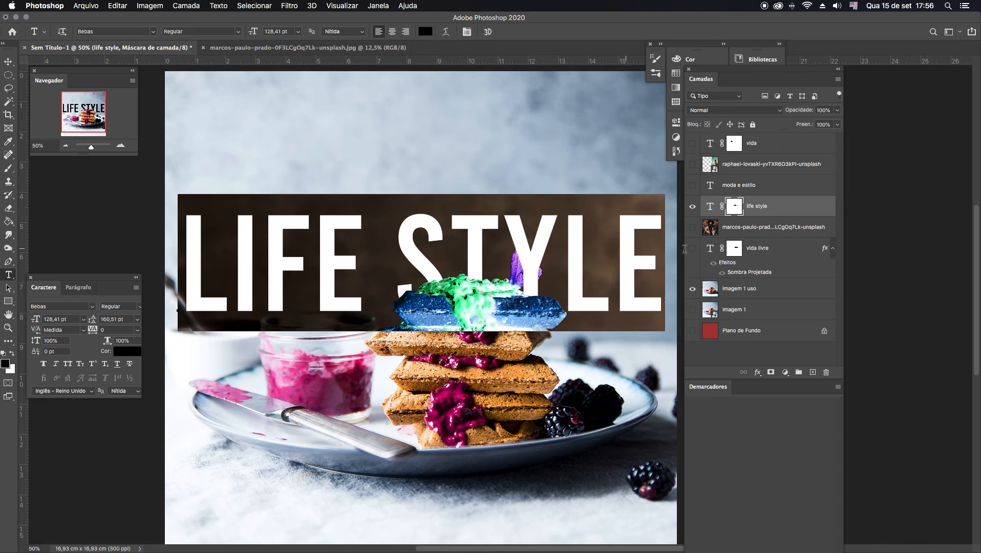
left_click(429, 33)
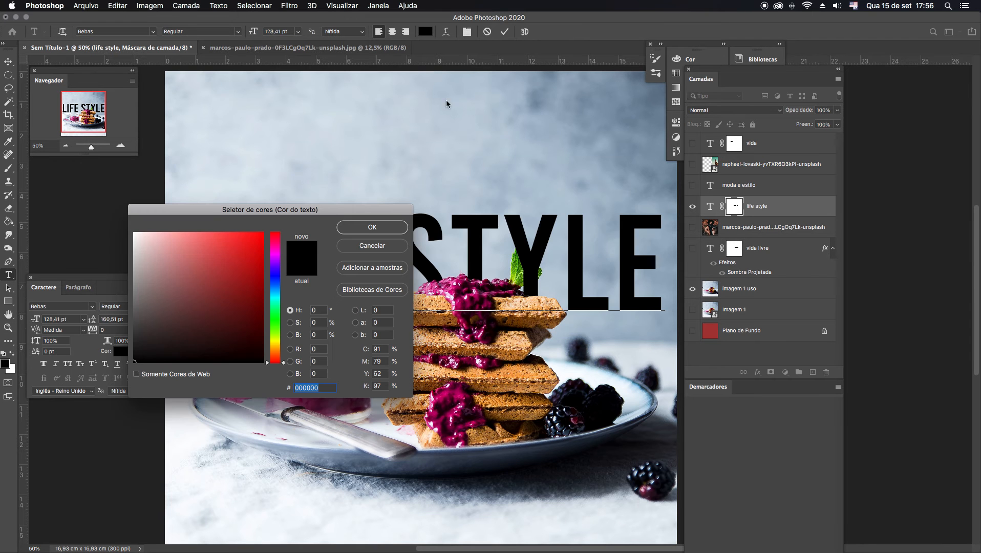
left_click_drag(253, 214, 169, 67)
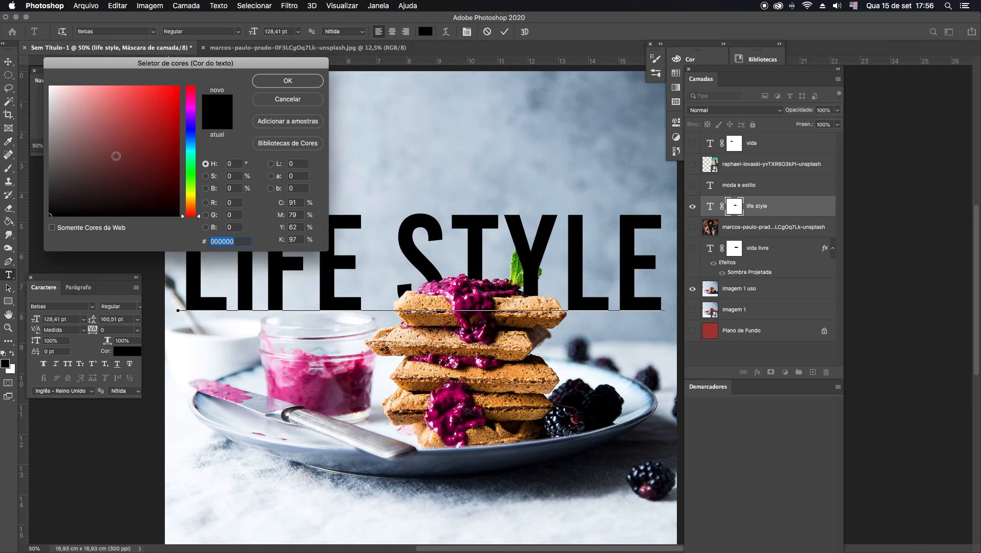
left_click(63, 171)
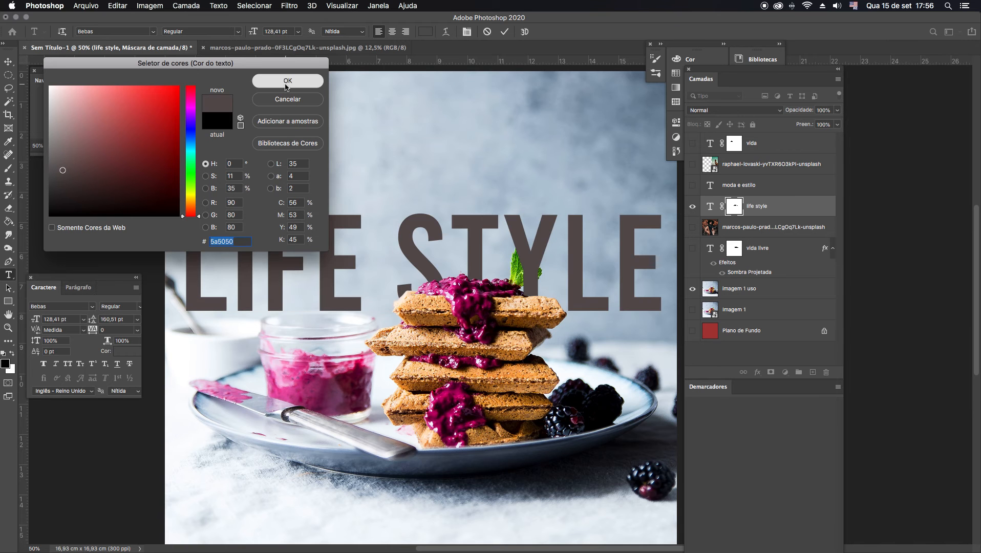
left_click(286, 85)
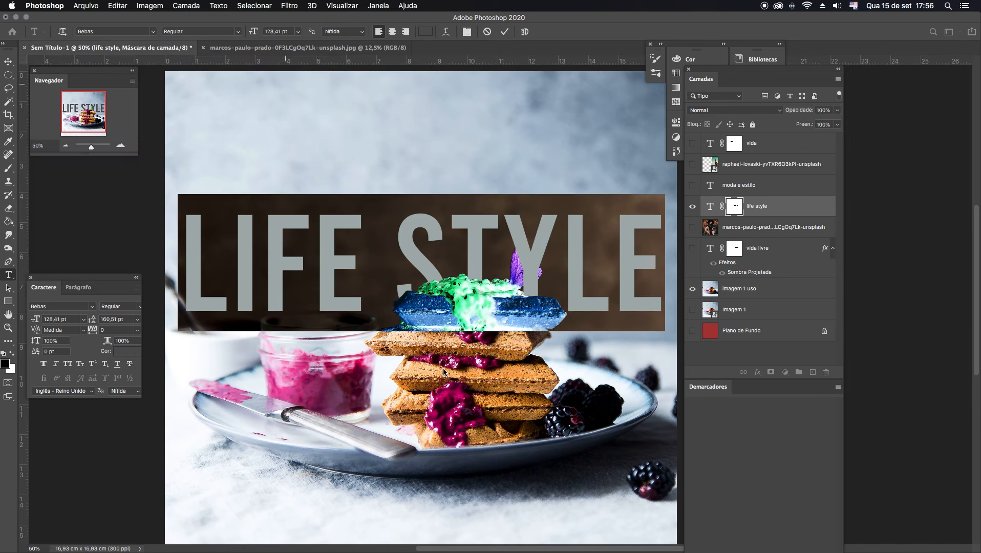
left_click(8, 76)
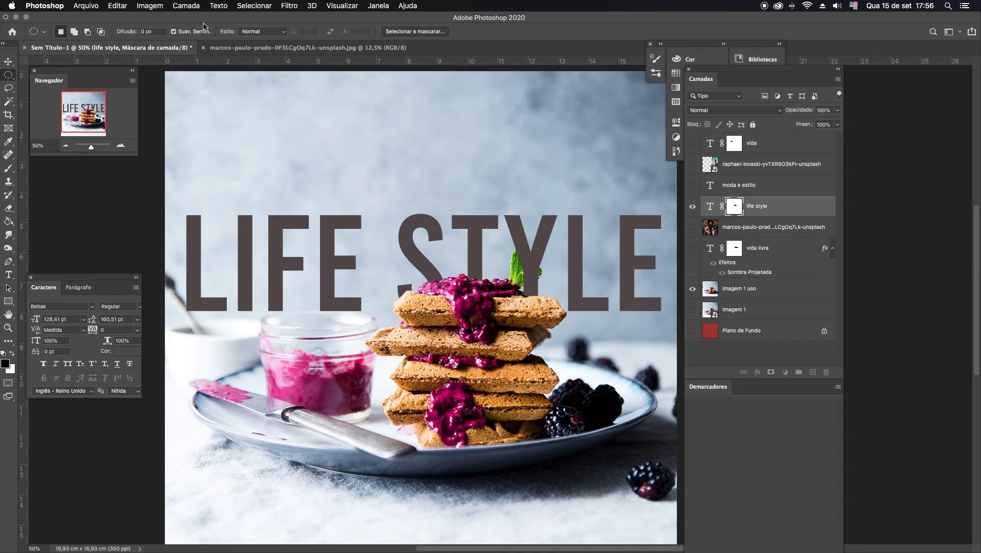
- Add a Bevel & Emboss inner bevel to the life style layer with 979% depth, 10 px size and 3 px soften
left_click(177, 6)
mouse_move(205, 108)
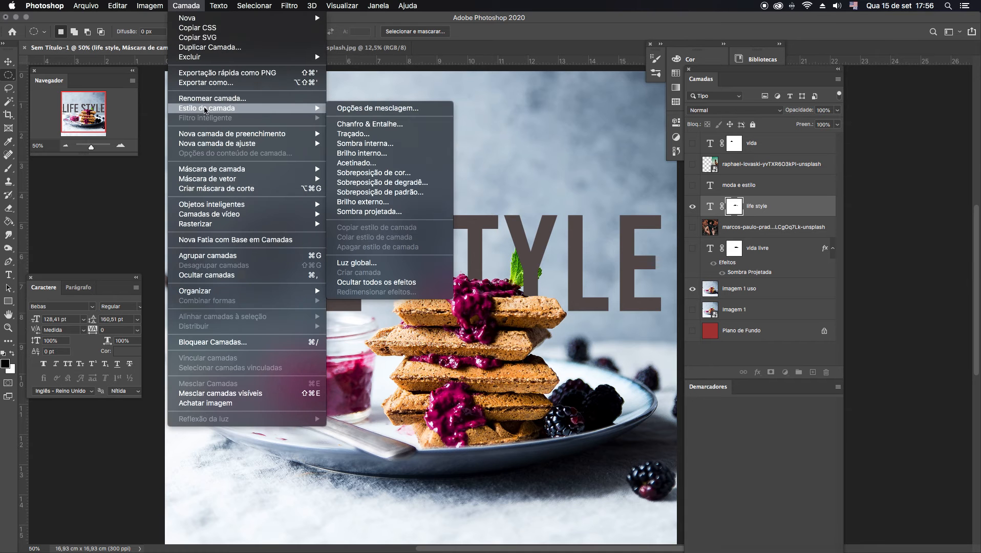
left_click(377, 125)
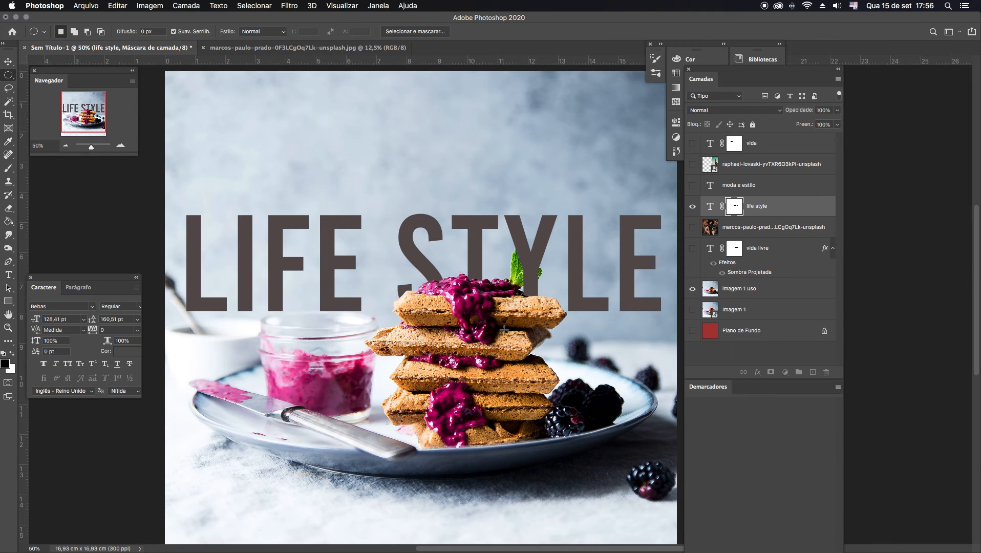
left_click_drag(300, 63, 628, 371)
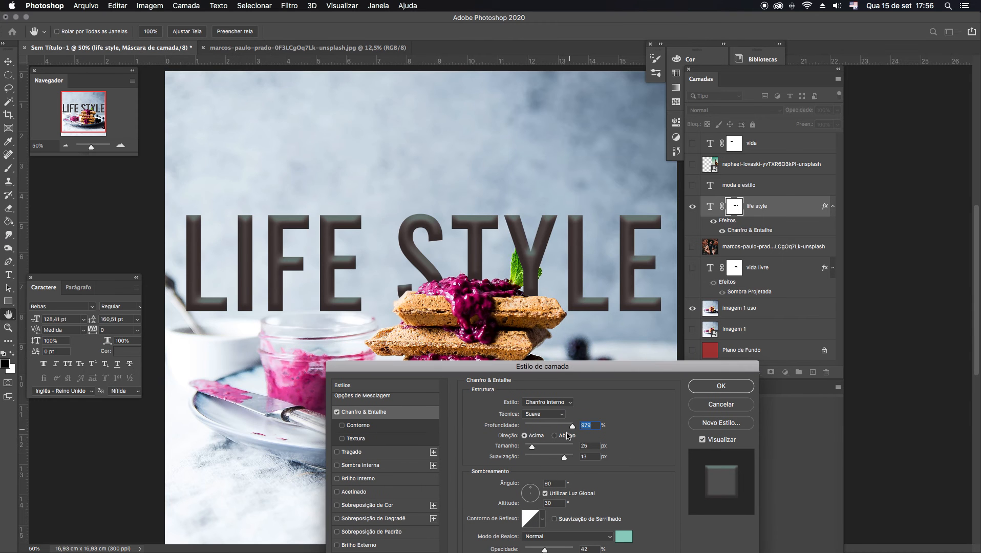
left_click_drag(564, 459, 530, 447)
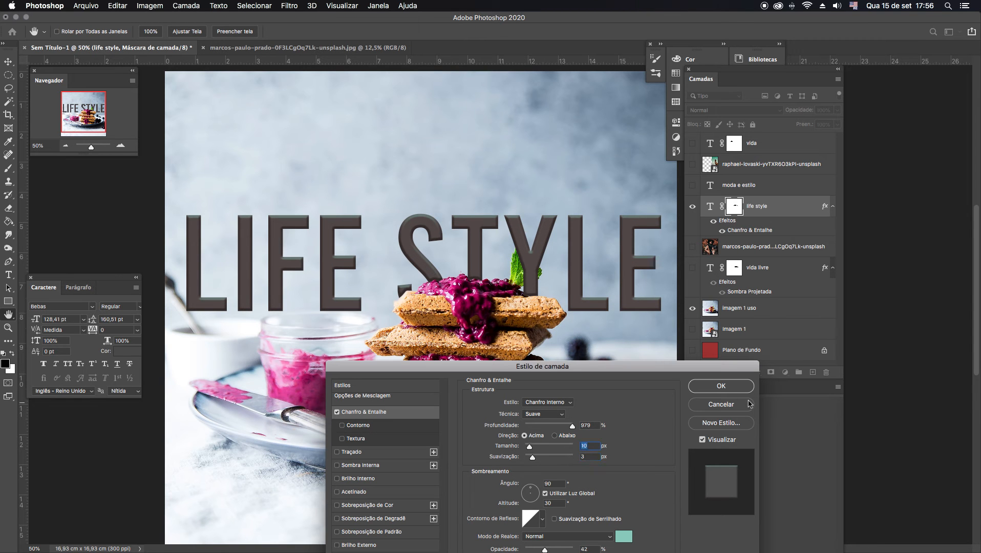
left_click(732, 388)
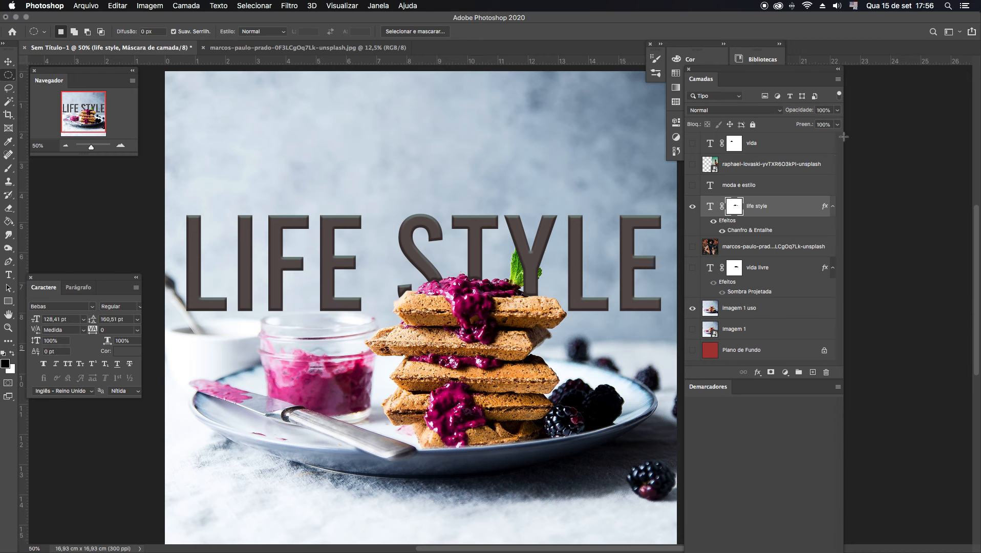
left_click(837, 125)
left_click_drag(827, 139, 866, 141)
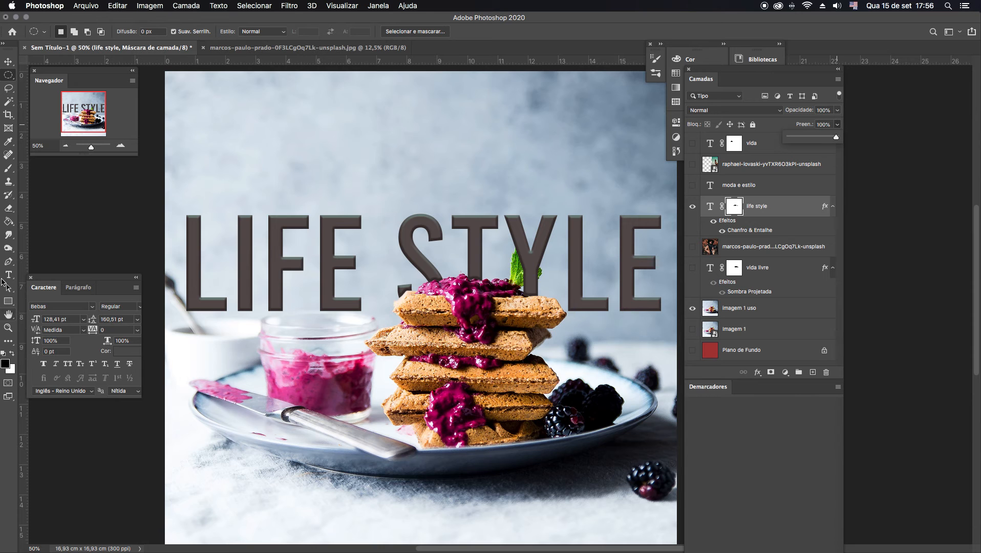
- Switch the foreground color to white for painting on the life style mask around the lower end of the S
left_click(12, 354)
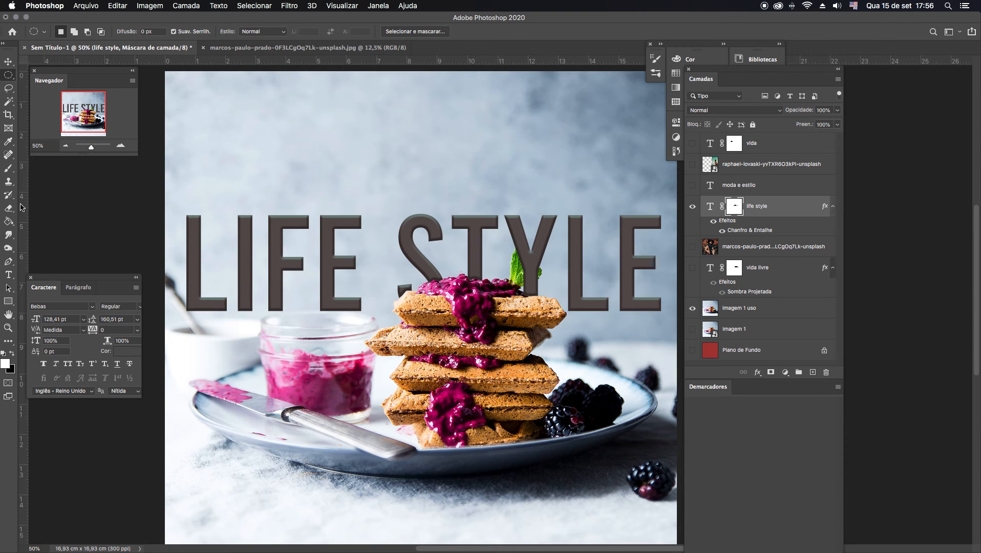
left_click(8, 168)
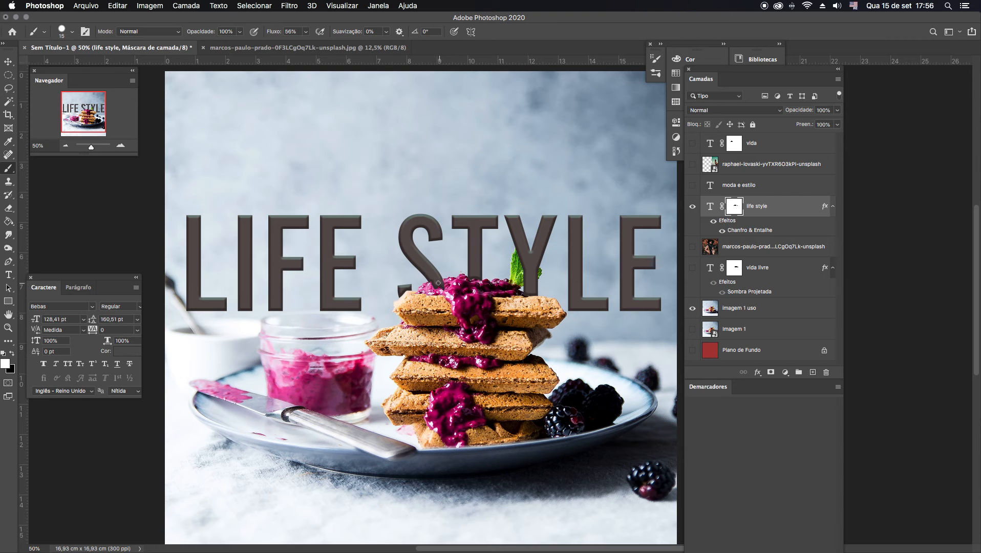
left_click(8, 327)
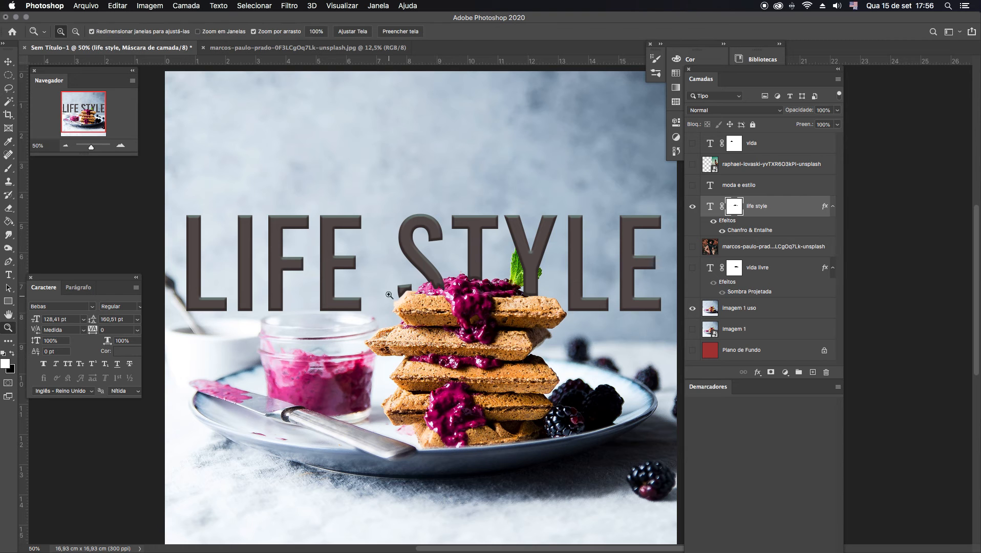
left_click(449, 296)
left_click(419, 308)
left_click(424, 308)
left_click(424, 308)
- Erase over the lower end of the S on the life style mask with a 10 px eraser
key("e")
scroll(382, 293, "up", 5)
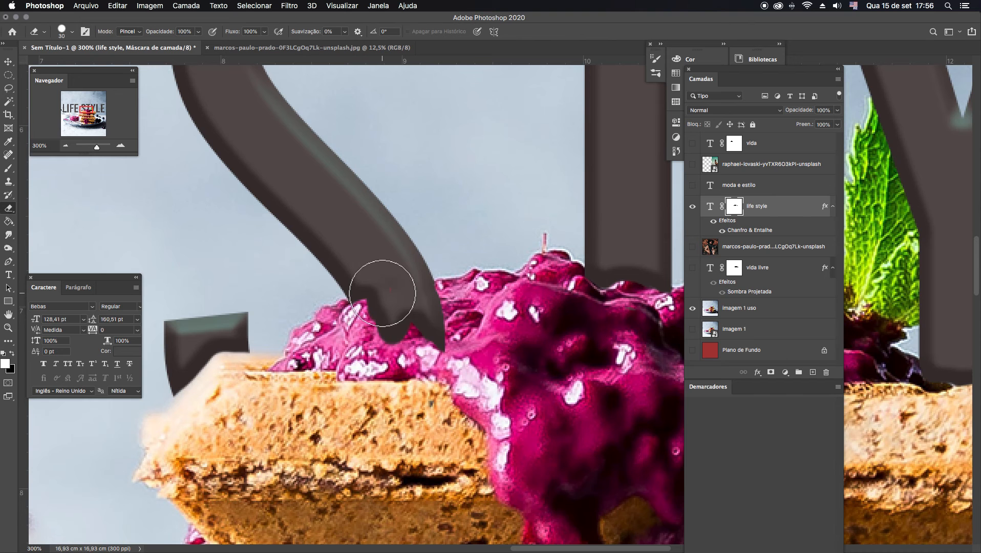
key("bracketleft")
key("bracketleft")
key("bracketleft")
key("bracketleft")
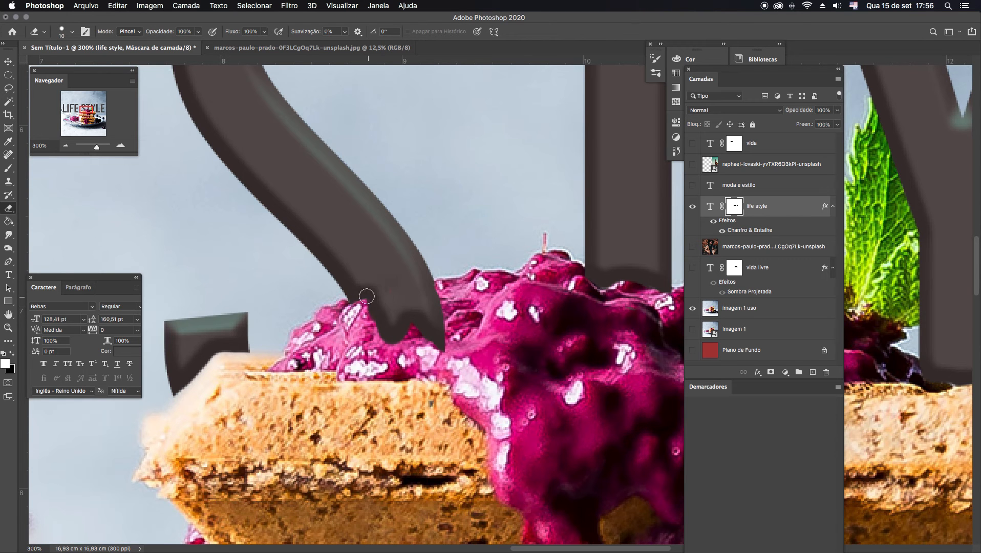
left_click_drag(363, 290, 362, 343)
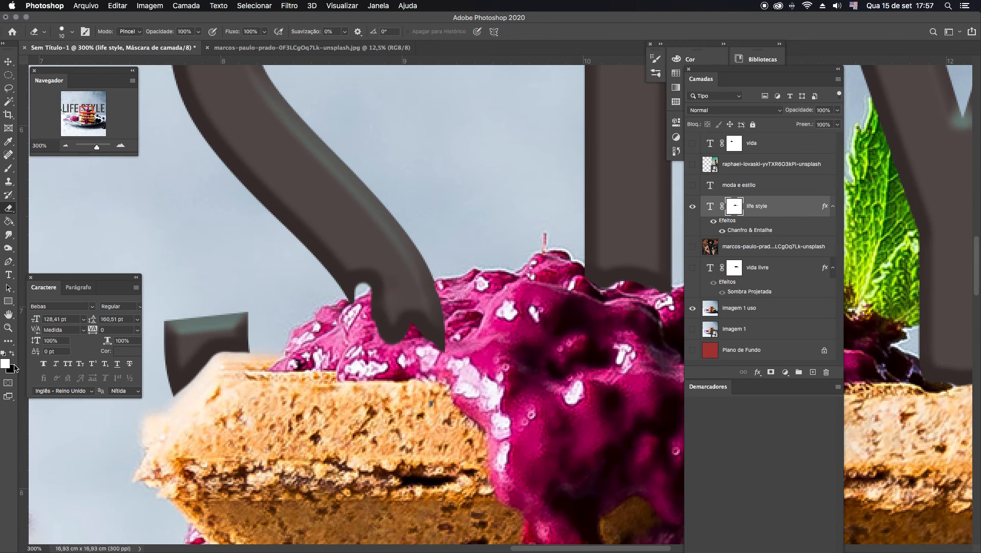
left_click_drag(368, 269, 386, 321)
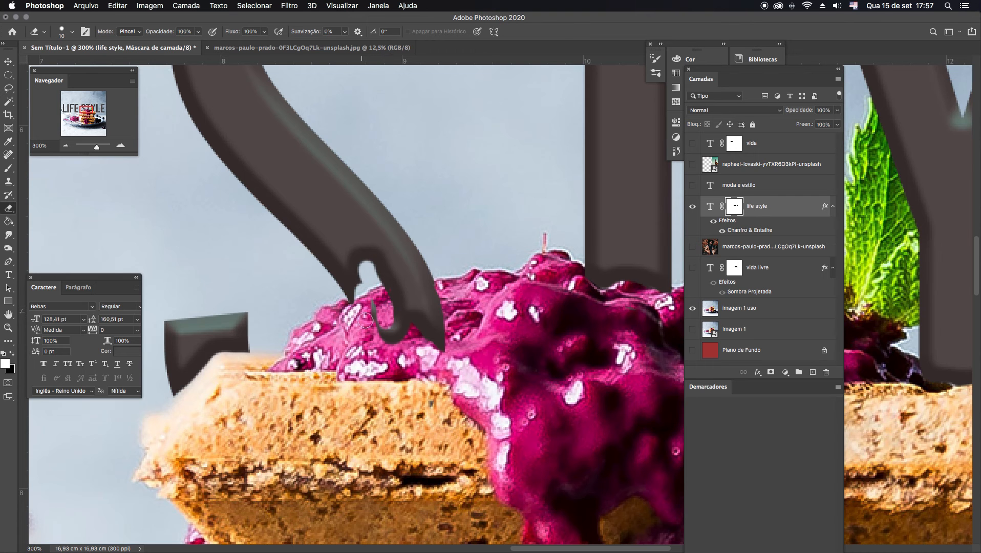
- Swap the foreground and background colors and erase on the mask to extend the S over the berry topping
left_click(11, 355)
mouse_move(367, 253)
left_mouse_down()
mouse_move(382, 317)
mouse_move(368, 256)
mouse_move(379, 338)
mouse_move(363, 331)
left_mouse_up()
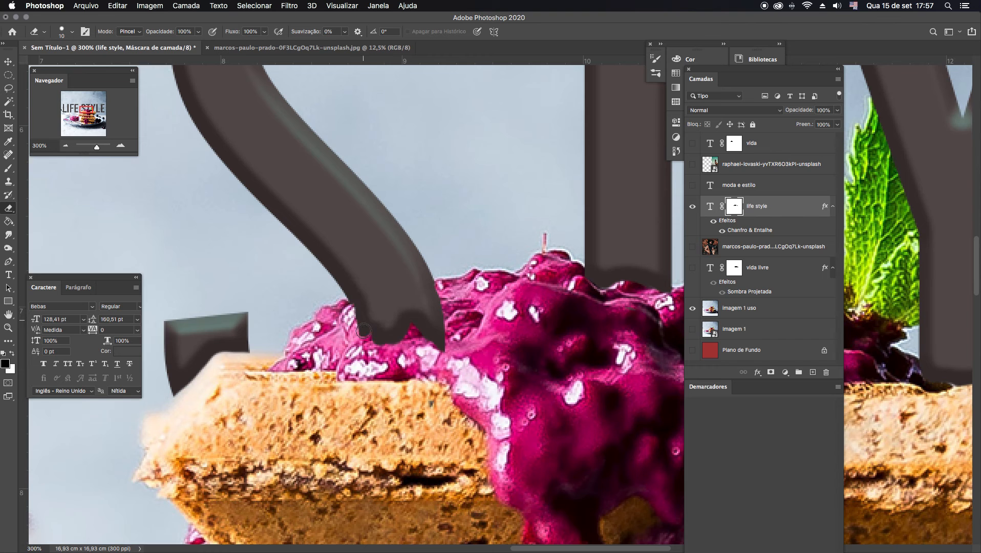
mouse_move(364, 290)
left_mouse_down()
mouse_move(365, 338)
mouse_move(411, 318)
mouse_move(418, 348)
mouse_move(424, 337)
mouse_move(428, 346)
mouse_move(408, 339)
left_mouse_up()
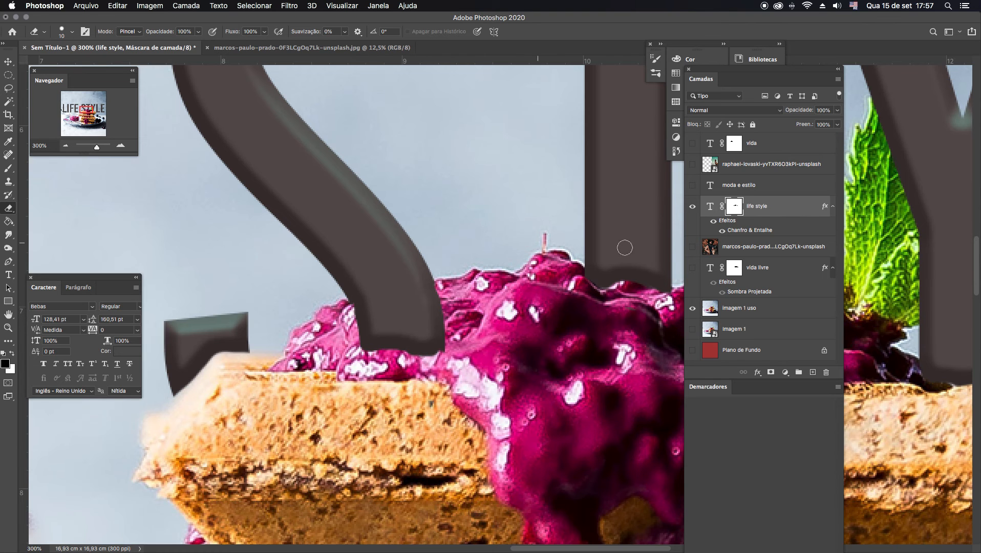
- Return the foreground color to white and undo the last eraser strokes on the life style mask
left_click(66, 146)
left_click(66, 147)
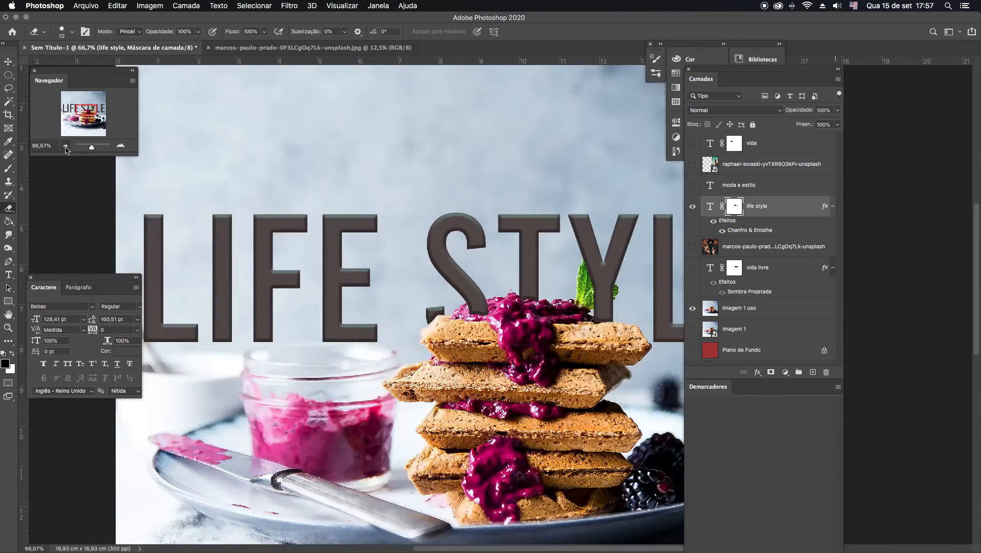
left_click(66, 146)
left_click(11, 353)
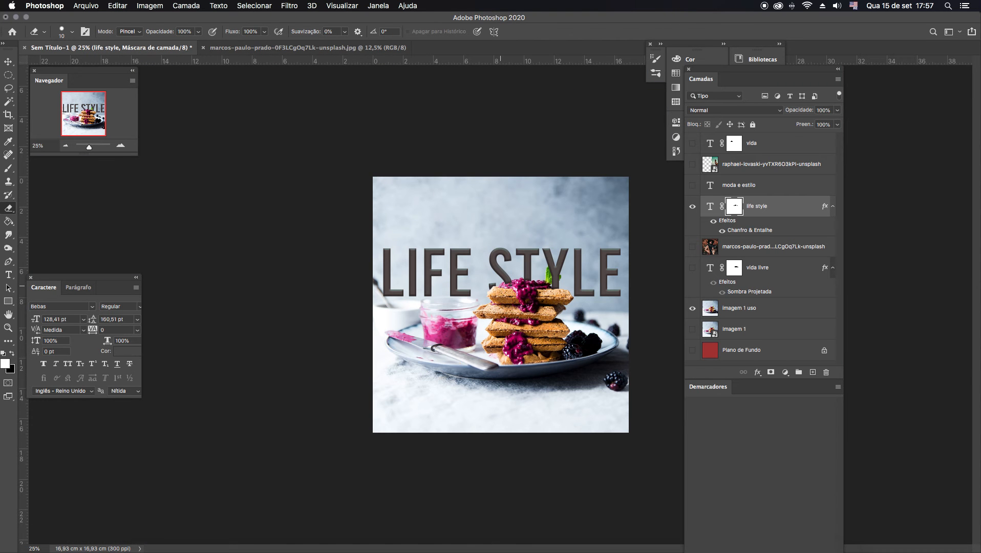
key("super+z")
key("super+z")
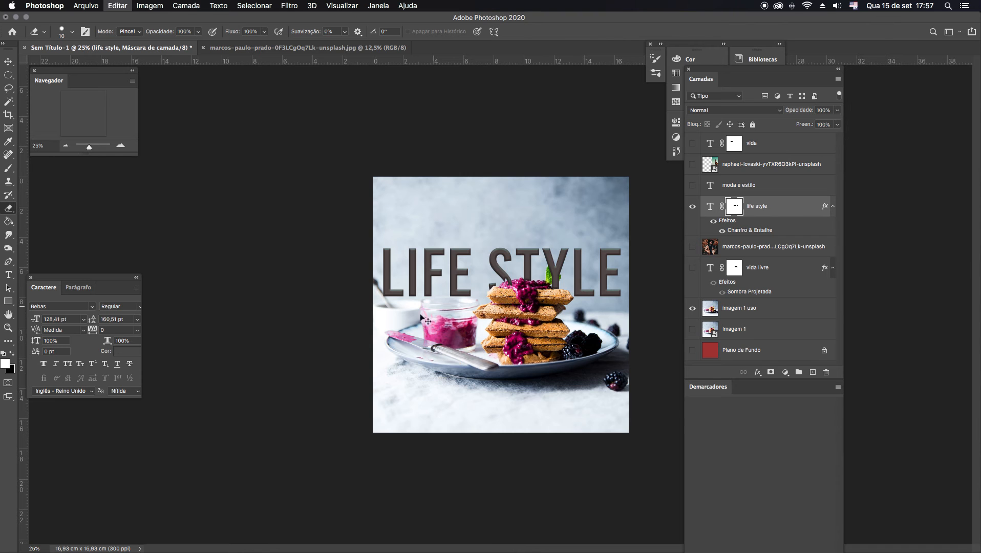
key("super+z")
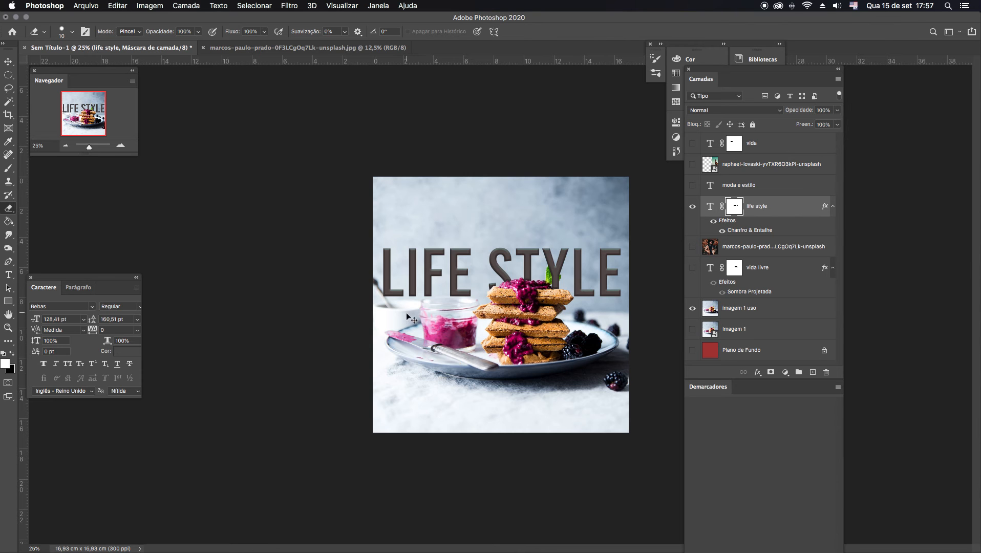
key("super+z")
- Brush white on the life style mask to make the S's lower end drip over the upper waffle
left_click(8, 168)
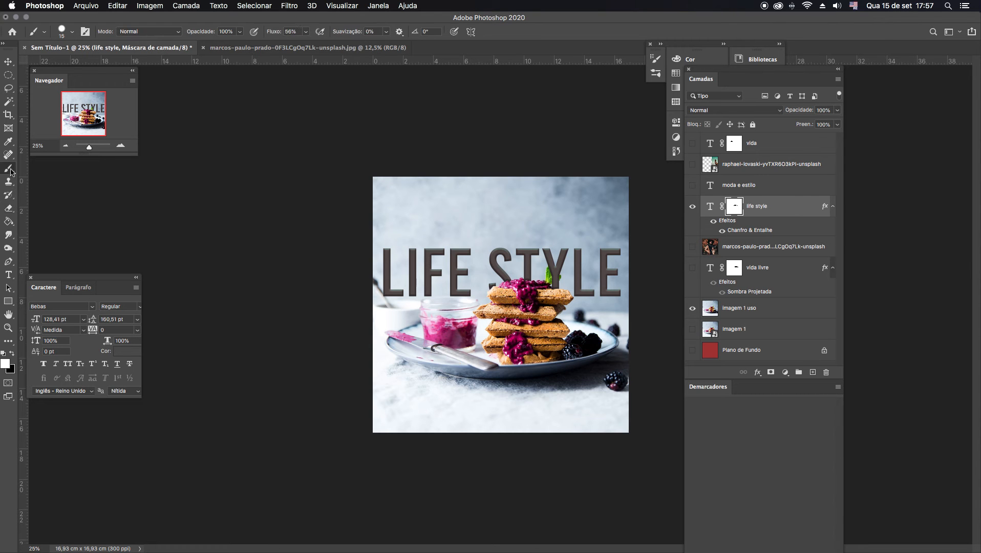
key("super+plus")
left_click(119, 146)
left_click(120, 146)
left_click(119, 146)
left_click(119, 146)
mouse_move(544, 94)
left_mouse_down()
mouse_move(541, 151)
mouse_move(538, 112)
mouse_move(545, 130)
mouse_move(548, 101)
mouse_move(567, 148)
mouse_move(559, 101)
mouse_move(584, 151)
mouse_move(573, 110)
mouse_move(595, 144)
mouse_move(599, 175)
mouse_move(586, 195)
mouse_move(572, 128)
mouse_move(569, 138)
mouse_move(559, 131)
mouse_move(582, 177)
left_mouse_up()
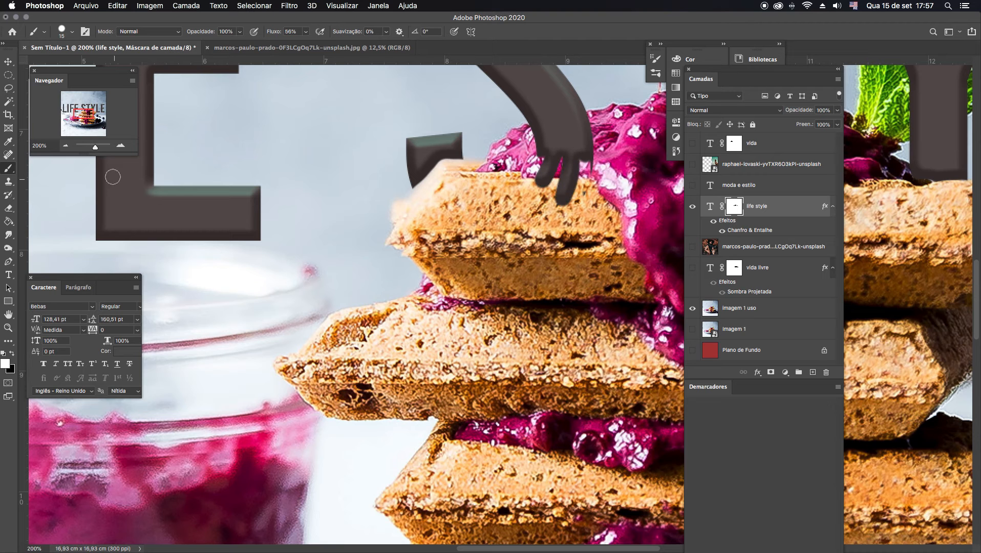
left_click(65, 147)
left_click(65, 146)
left_click(65, 146)
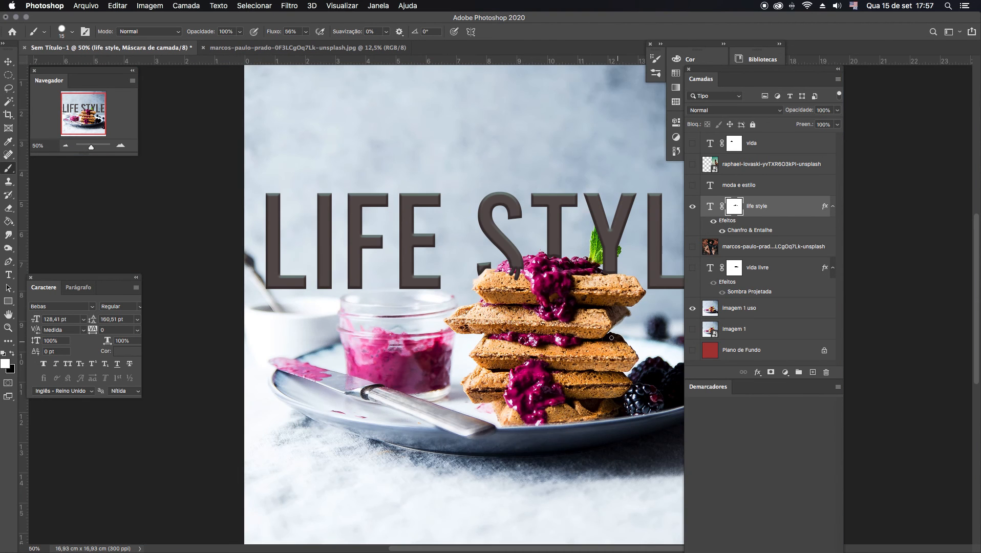
- Brush white on the life style mask to thicken and round out the drips at the S's lower end
key("z")
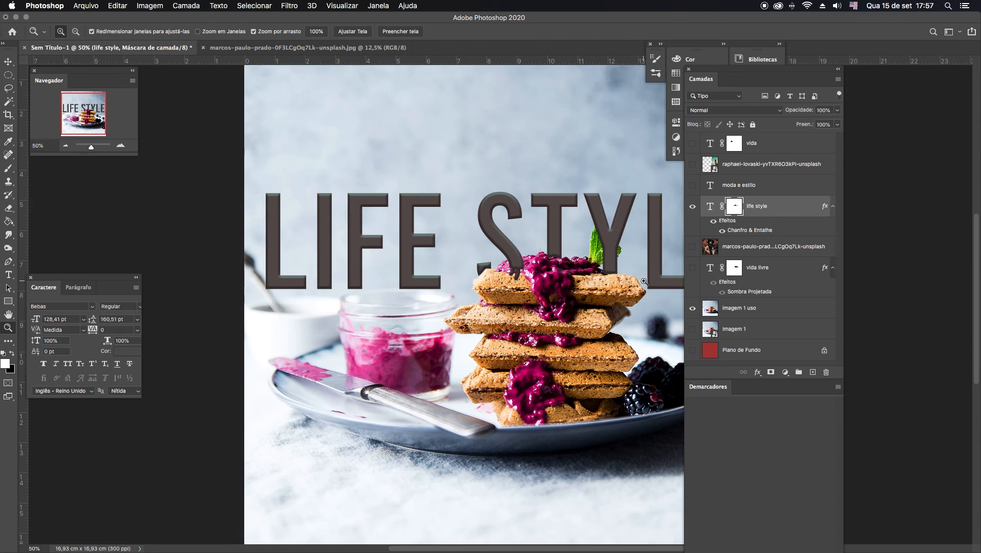
left_click(601, 279)
left_click(533, 279)
left_click(560, 281)
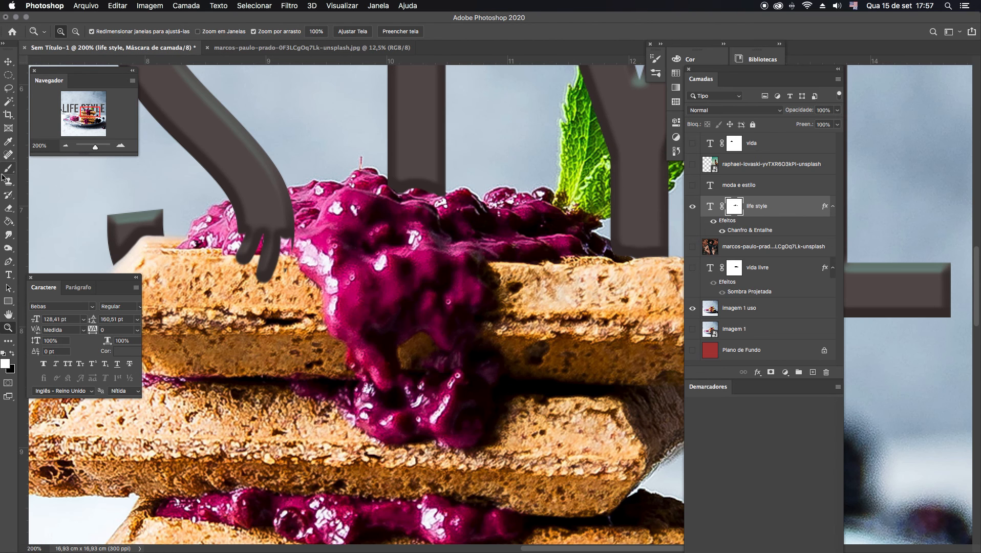
left_click(8, 168)
mouse_move(289, 227)
left_mouse_down()
mouse_move(285, 265)
mouse_move(279, 258)
left_mouse_up()
left_click_drag(263, 220, 259, 242)
- Brush white on the life style mask to add drips below the T and the Y over the berries and waffle
mouse_move(400, 191)
left_mouse_down()
mouse_move(422, 173)
mouse_move(419, 223)
left_mouse_up()
mouse_move(430, 177)
left_mouse_down()
mouse_move(431, 220)
mouse_move(439, 187)
left_mouse_up()
mouse_move(613, 257)
left_mouse_down()
mouse_move(612, 281)
mouse_move(627, 221)
mouse_move(662, 266)
left_mouse_up()
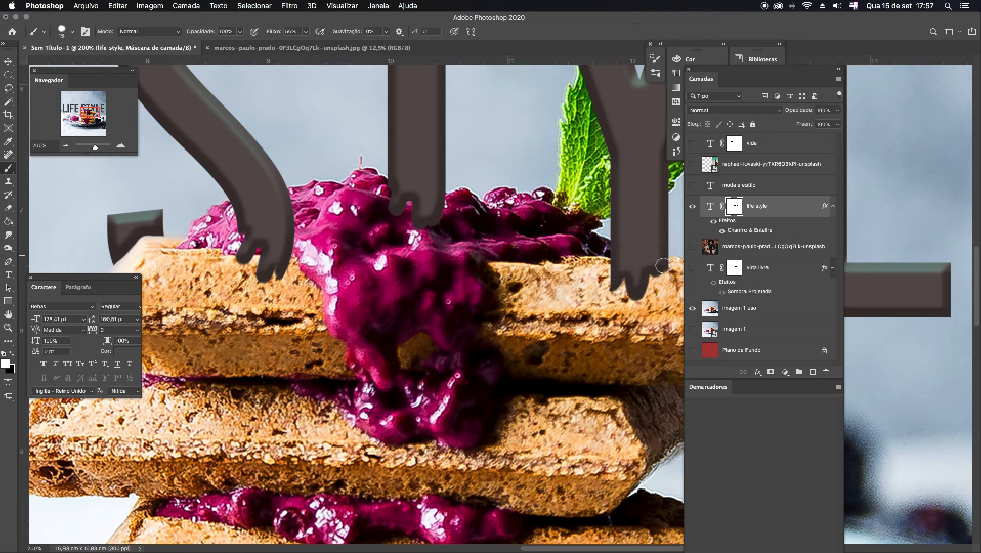
left_click(66, 146)
left_click(66, 146)
left_click(66, 146)
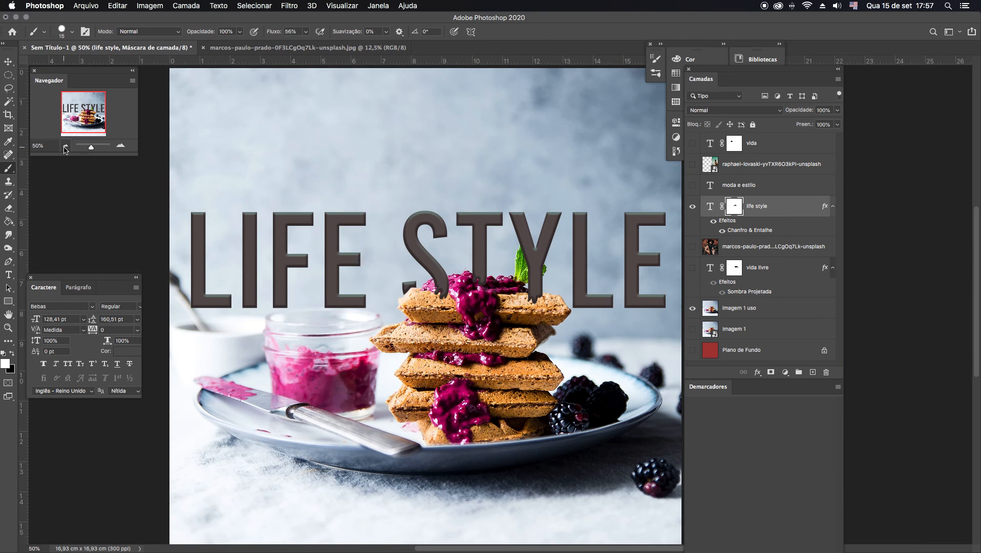
left_click(9, 62)
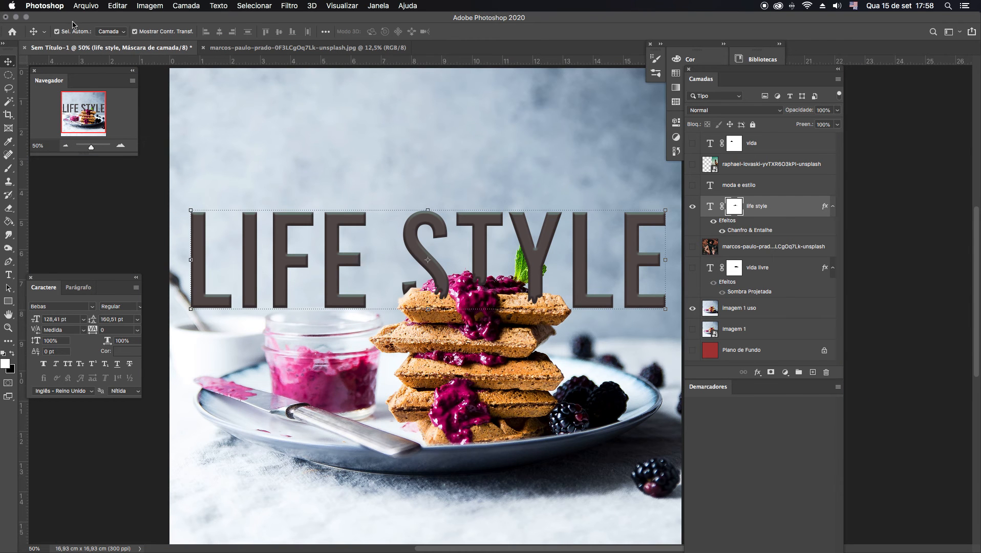
left_click(154, 7)
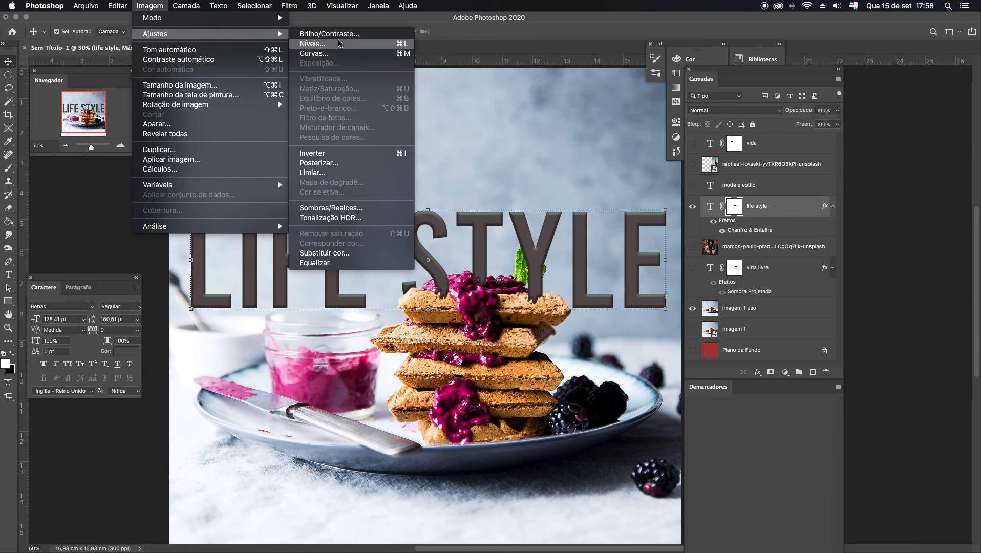
mouse_move(194, 33)
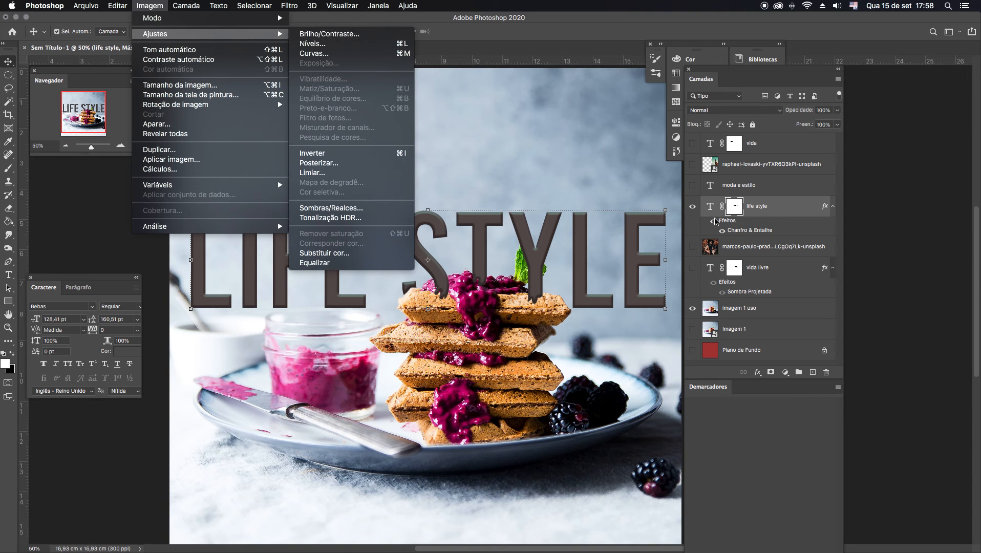
left_click(716, 249)
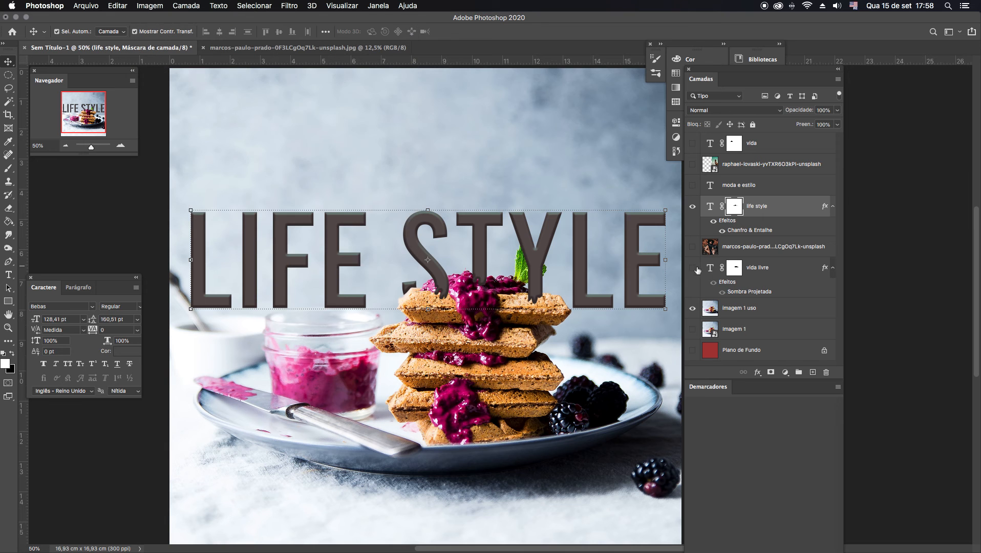
- Hide the life style title and imagem 1 uso layers, and show the hat portrait and leopard-dress photo layers
left_click(691, 207)
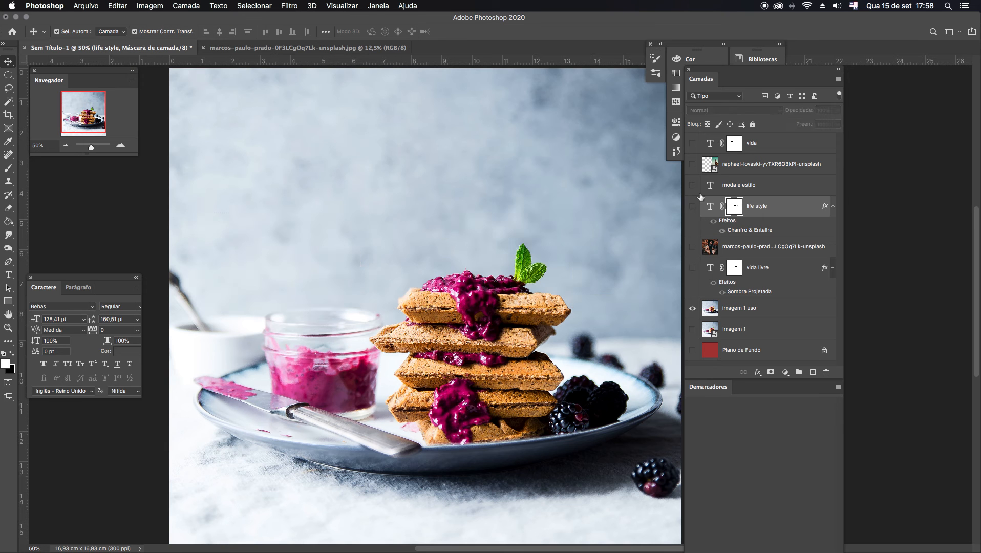
left_click(694, 308)
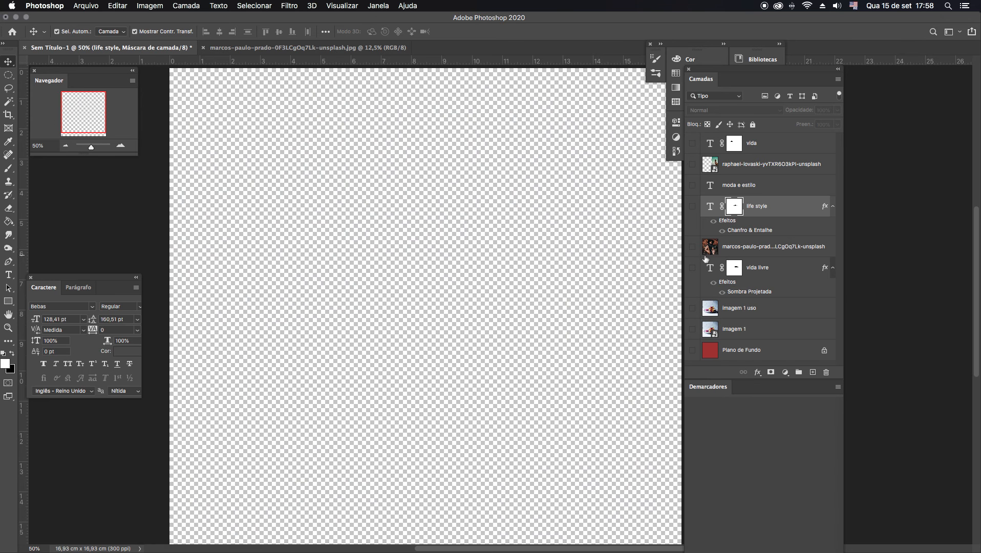
left_click(692, 247)
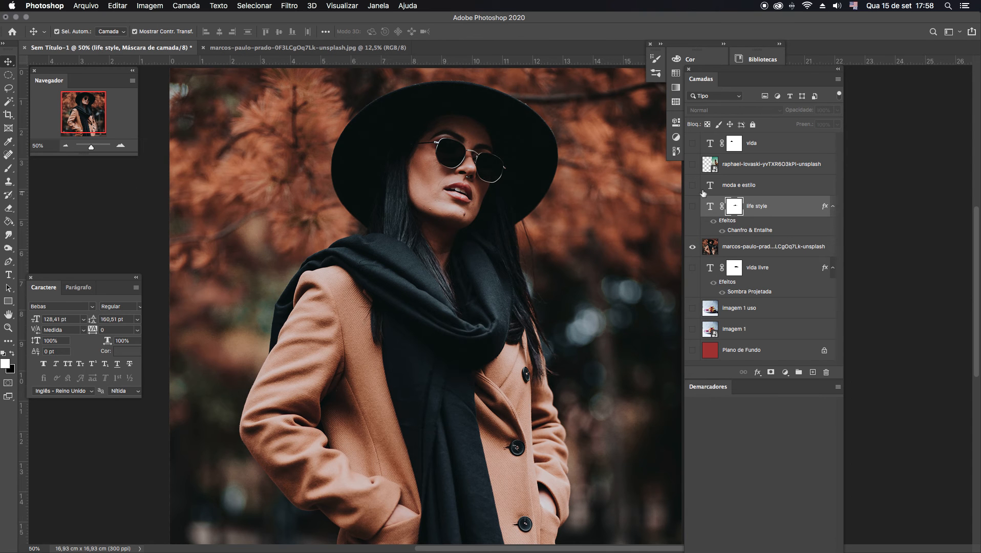
left_click(692, 164)
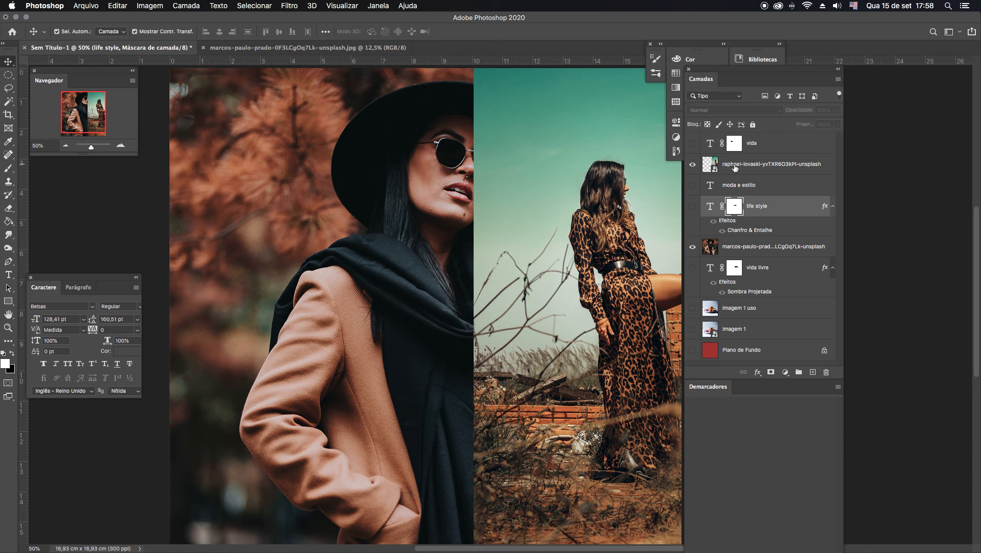
- Place the leopard-dress photo layer beneath the hat portrait layer and scale it to about 17.58% so it covers the canvas
left_click_drag(735, 167, 723, 257)
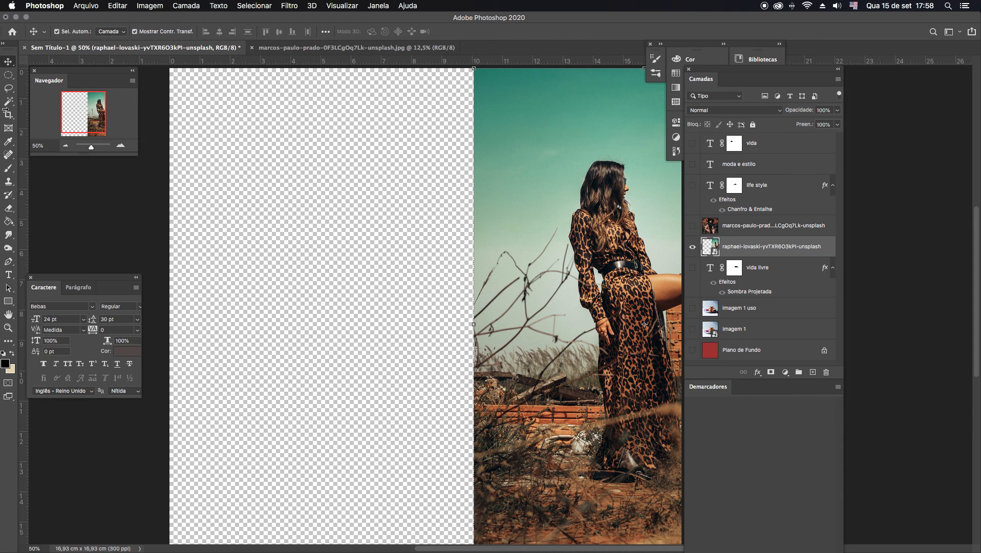
left_click(65, 146)
left_click(66, 146)
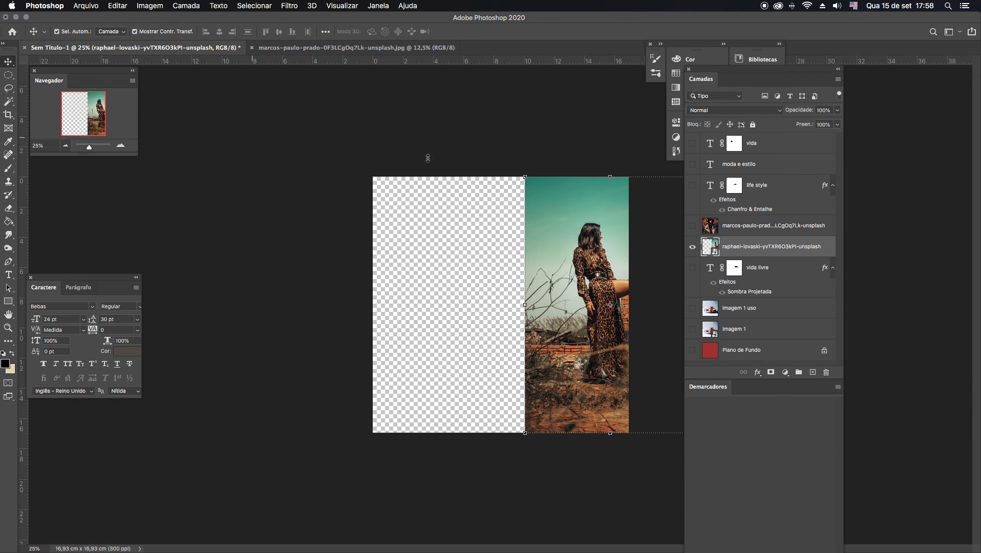
left_click_drag(525, 177, 192, 21)
left_click_drag(504, 210, 499, 330)
left_click_drag(518, 364, 520, 412)
left_click_drag(560, 239, 562, 334)
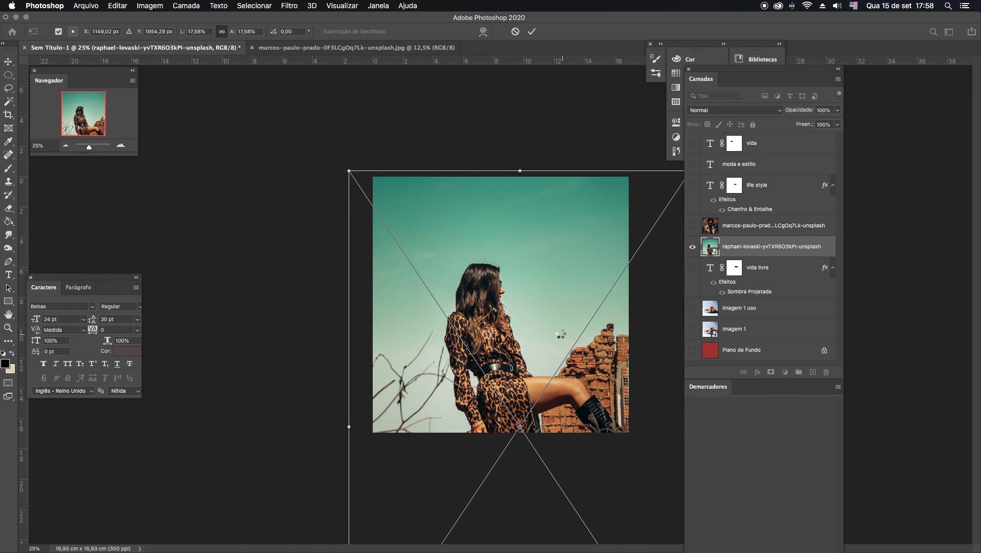
key("Return")
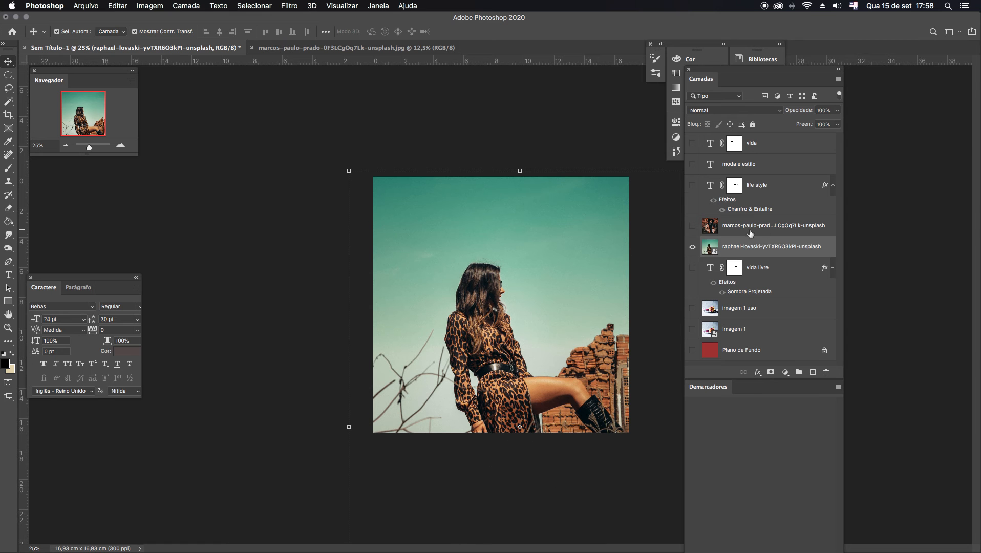
- Show the hat portrait layer and add a layer mask to it
left_click(743, 230)
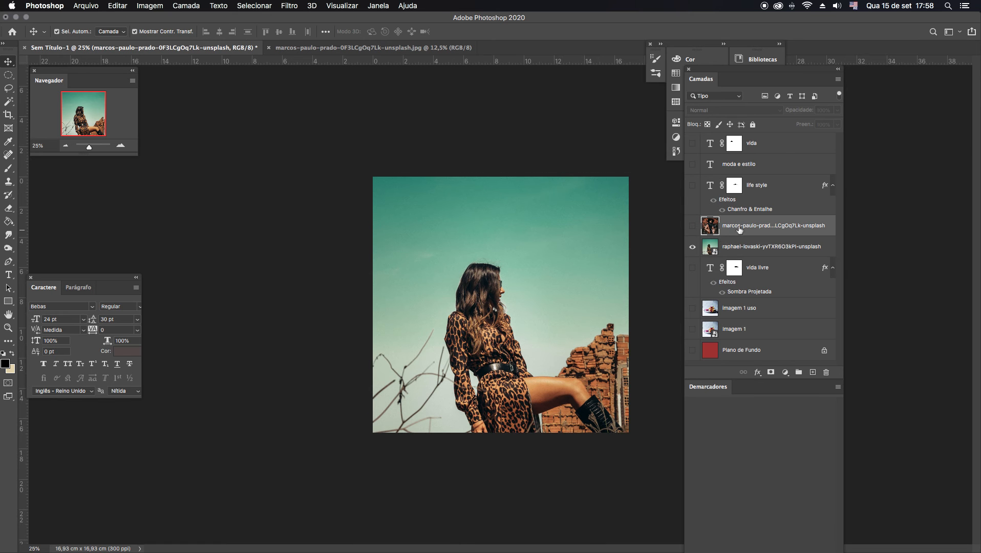
left_click(692, 226)
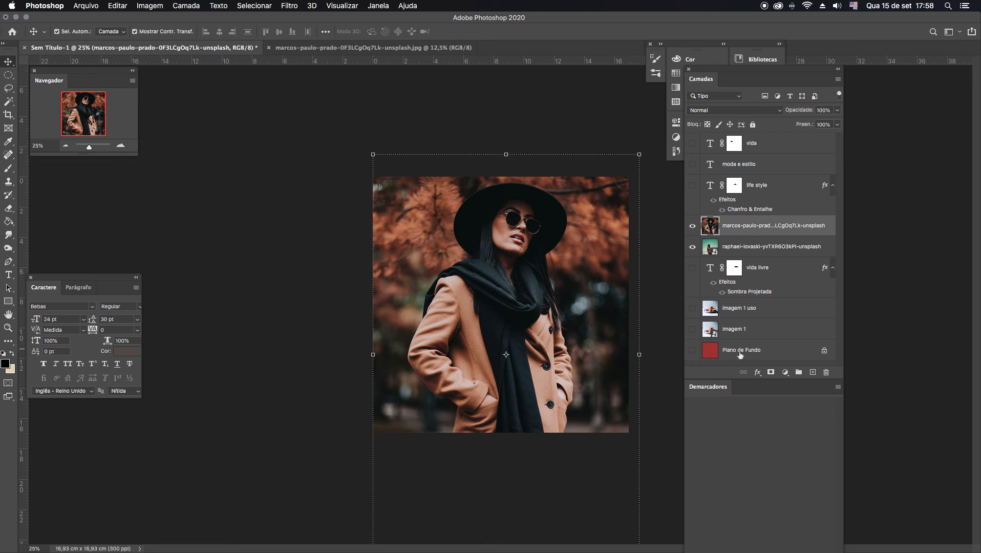
left_click(771, 372)
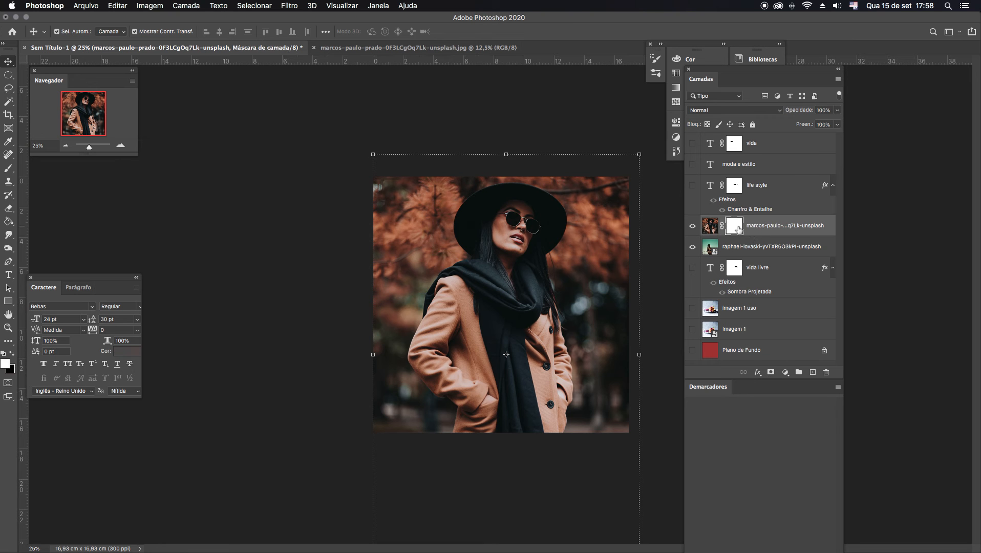
- Paint black on the portrait's mask to hide the outer edge of the black scarf over the shoulder of the coat
left_click(12, 354)
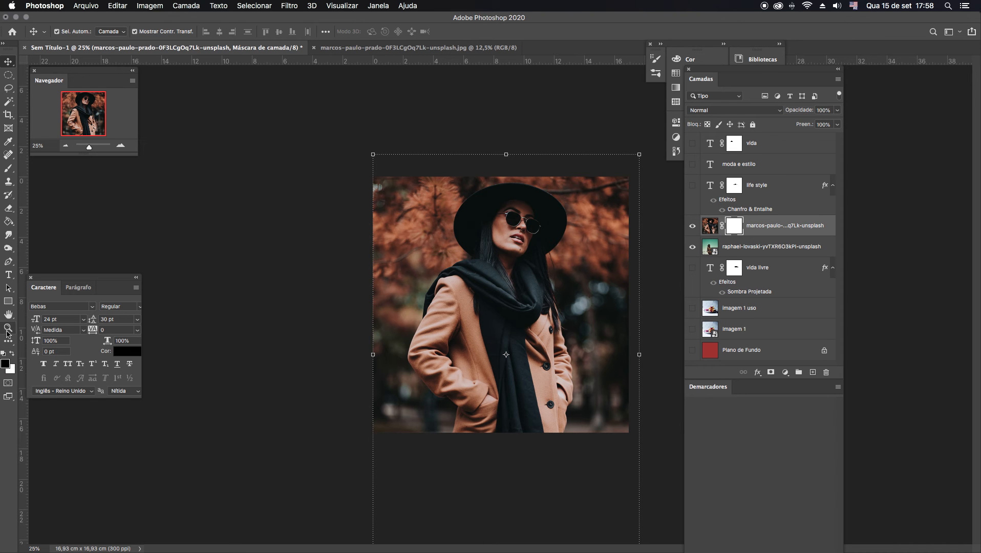
left_click(8, 328)
left_click(549, 342)
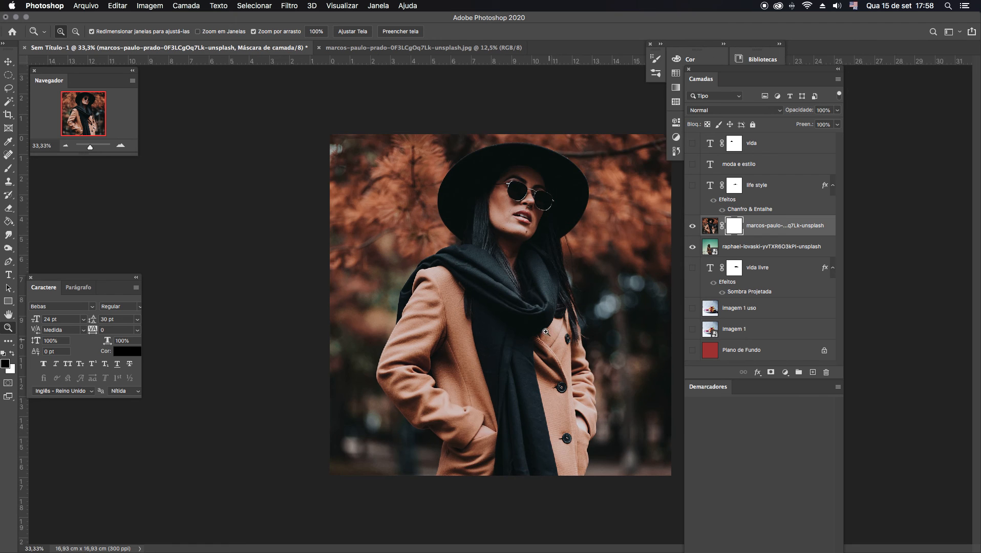
left_click(550, 336)
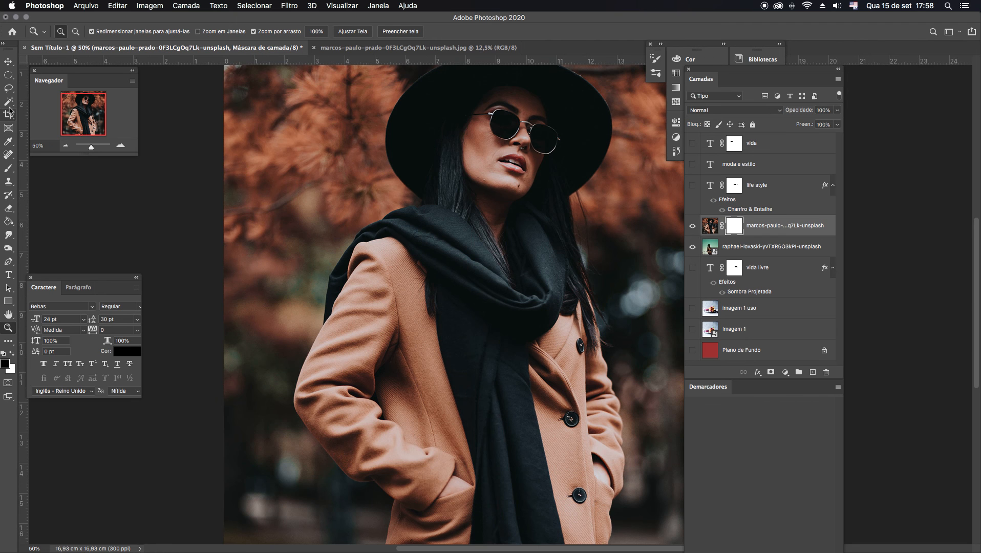
left_click(8, 168)
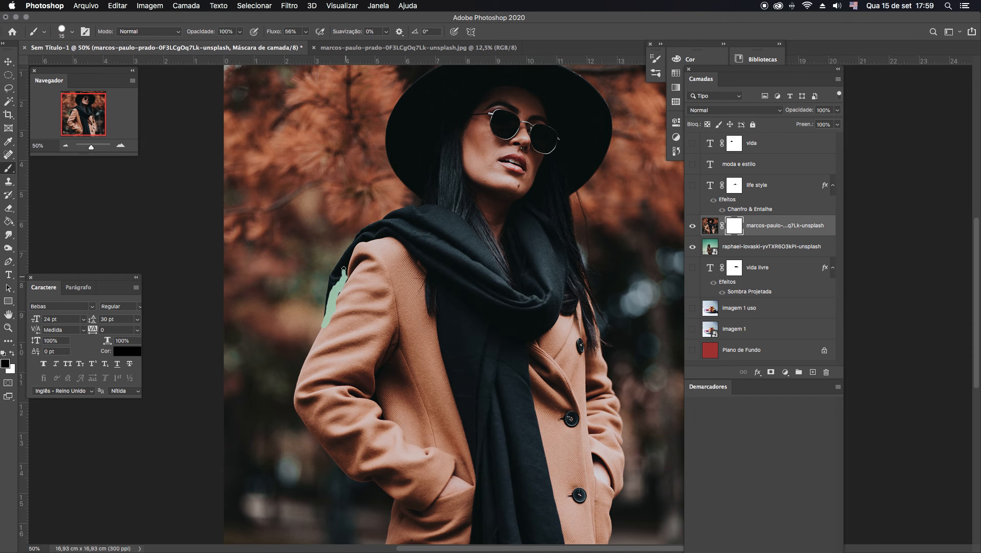
left_click_drag(352, 242, 345, 257)
left_click_drag(332, 275, 360, 240)
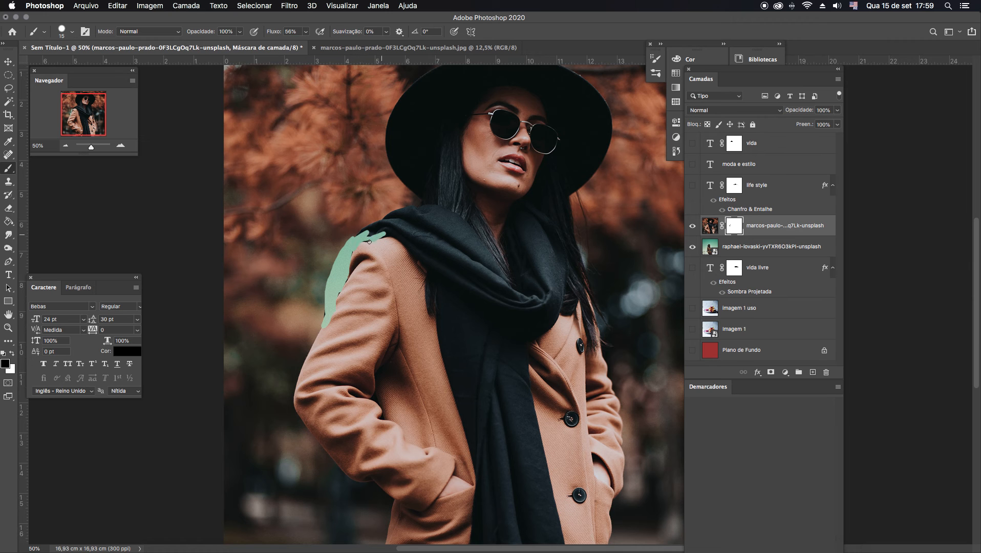
- Enlarge the brush to 73 px and mask out the scarf around the neck and down the front of the coat
left_click(73, 32)
left_click_drag(61, 64, 83, 64)
mouse_move(453, 258)
left_mouse_down()
mouse_move(481, 249)
mouse_move(435, 217)
mouse_move(444, 220)
mouse_move(406, 217)
mouse_move(368, 237)
mouse_move(392, 228)
mouse_move(518, 311)
mouse_move(550, 303)
mouse_move(516, 219)
mouse_move(514, 251)
mouse_move(537, 302)
mouse_move(540, 249)
mouse_move(518, 219)
mouse_move(555, 266)
mouse_move(543, 330)
mouse_move(494, 328)
mouse_move(485, 305)
mouse_move(528, 300)
mouse_move(489, 279)
mouse_move(508, 283)
mouse_move(484, 261)
left_mouse_up()
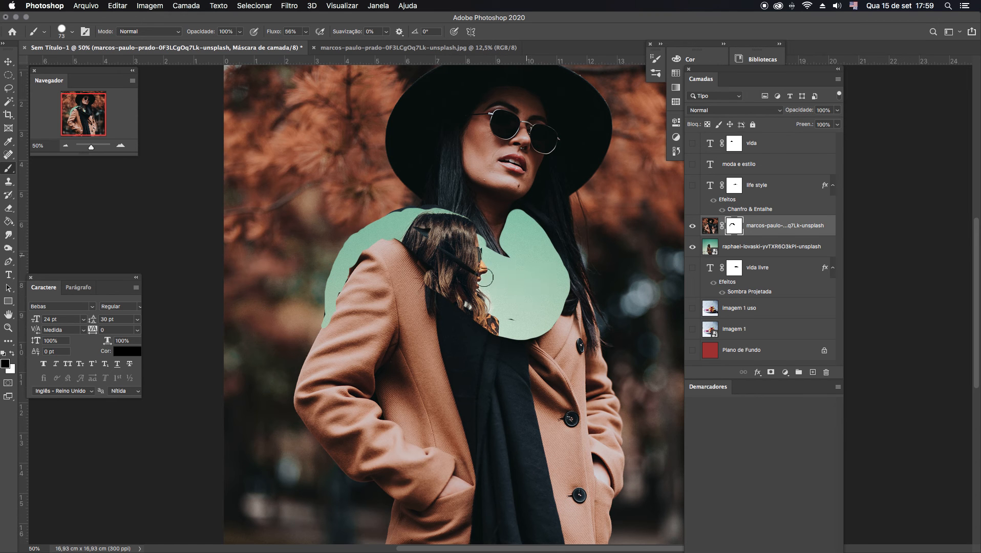
left_click_drag(438, 217, 385, 220)
mouse_move(452, 281)
left_mouse_down()
mouse_move(440, 315)
mouse_move(486, 409)
mouse_move(470, 346)
mouse_move(497, 404)
mouse_move(517, 318)
mouse_move(527, 491)
mouse_move(492, 380)
mouse_move(486, 453)
left_mouse_up()
mouse_move(439, 306)
left_mouse_down()
mouse_move(486, 507)
mouse_move(482, 380)
mouse_move(518, 482)
mouse_move(550, 467)
mouse_move(514, 379)
mouse_move(545, 520)
mouse_move(515, 360)
left_mouse_up()
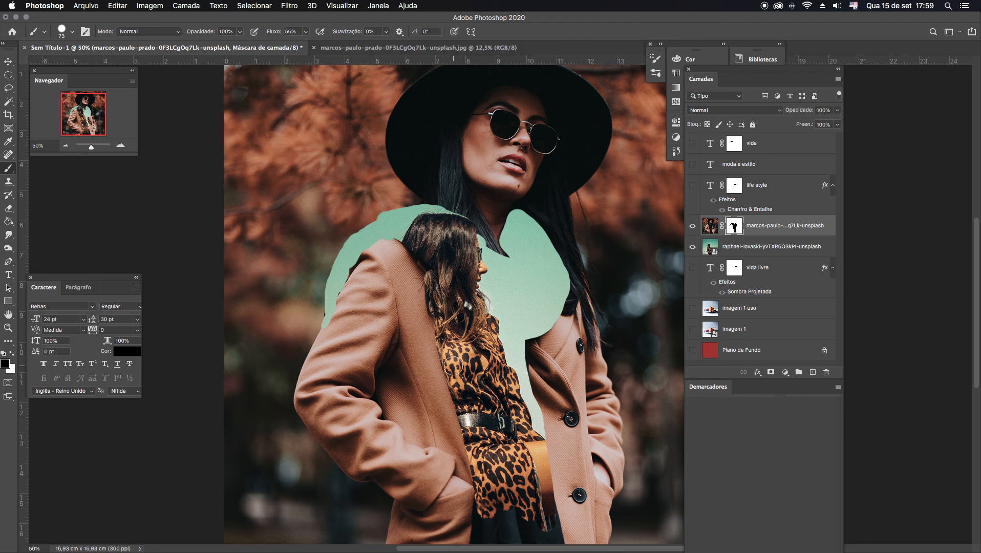
- Mask out the scarf's remaining lower end down to the bottom edge of the canvas
key("h")
left_click_drag(494, 367, 440, 175)
left_click(8, 172)
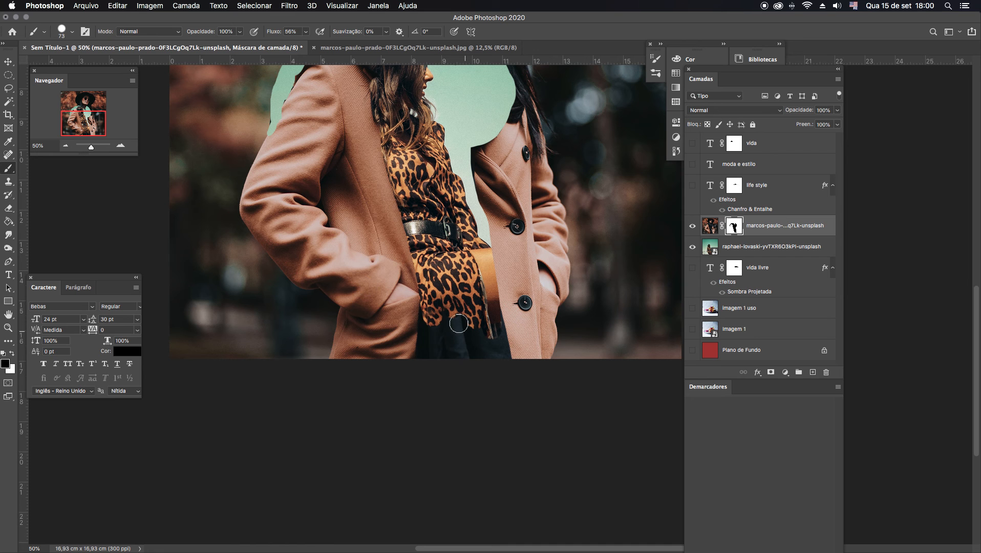
mouse_move(432, 349)
left_mouse_down()
mouse_move(429, 285)
mouse_move(423, 346)
mouse_move(423, 285)
mouse_move(456, 327)
mouse_move(468, 384)
mouse_move(486, 374)
mouse_move(474, 329)
mouse_move(506, 360)
mouse_move(491, 328)
mouse_move(501, 355)
left_mouse_up()
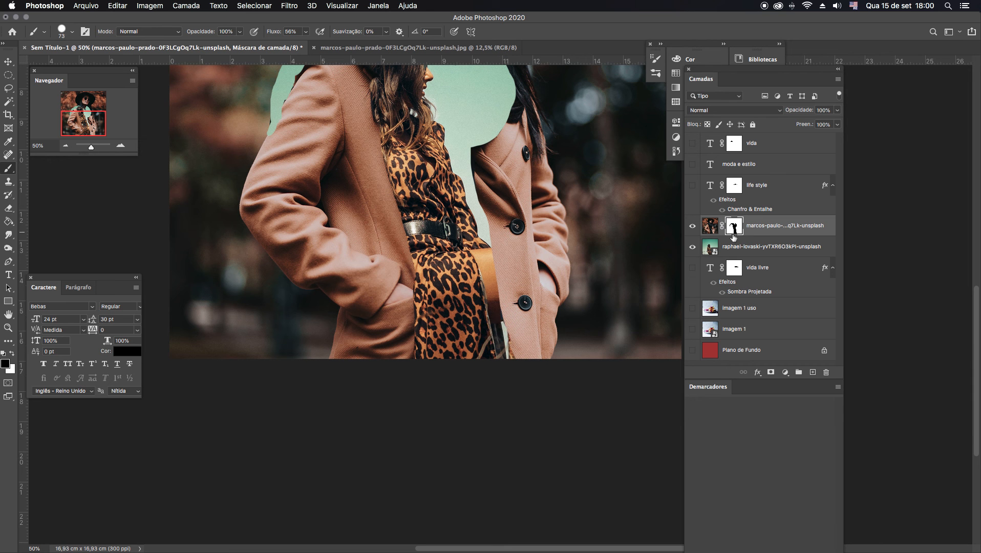
- Move the leopard-dress photo layer upward so the leopard print shows through the masked scarf area
left_click(65, 146)
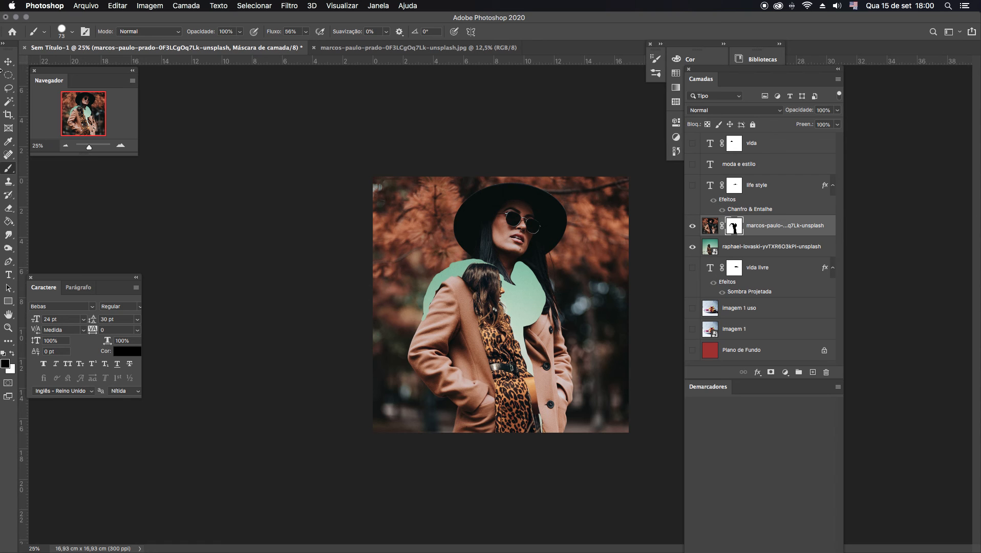
left_click(8, 62)
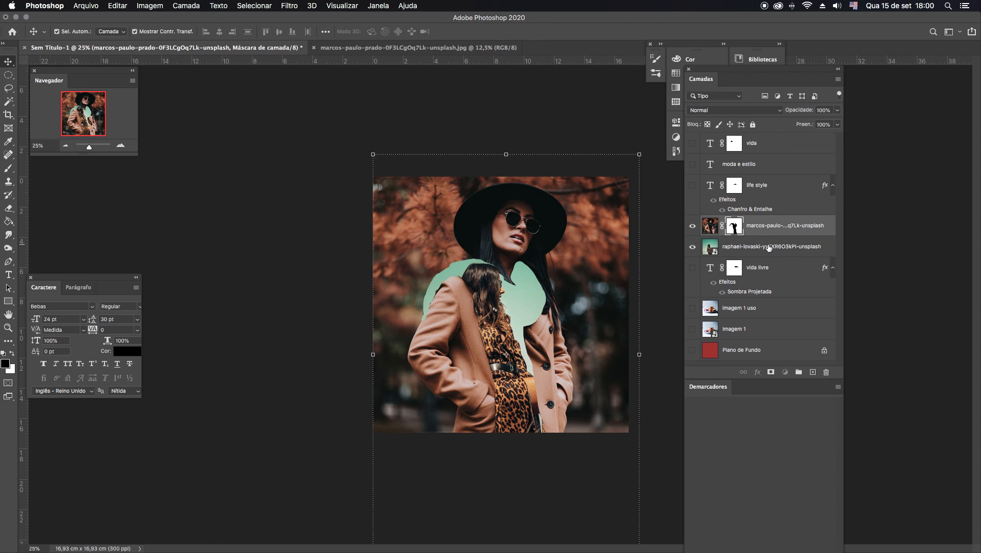
left_click(768, 247)
left_click_drag(415, 299, 408, 189)
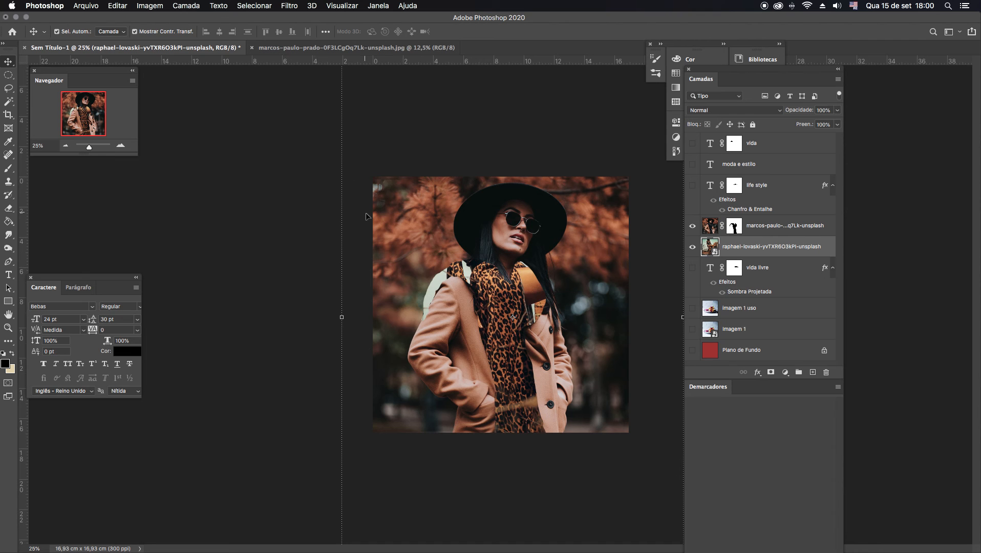
- Scale the leopard-dress photo to about 36.10% and reposition it so the leopard print fills the whole scarf shape
left_click_drag(342, 318, 131, 313)
left_click_drag(487, 297, 608, 291)
left_click_drag(243, 316, 99, 313)
left_click_drag(401, 309, 477, 313)
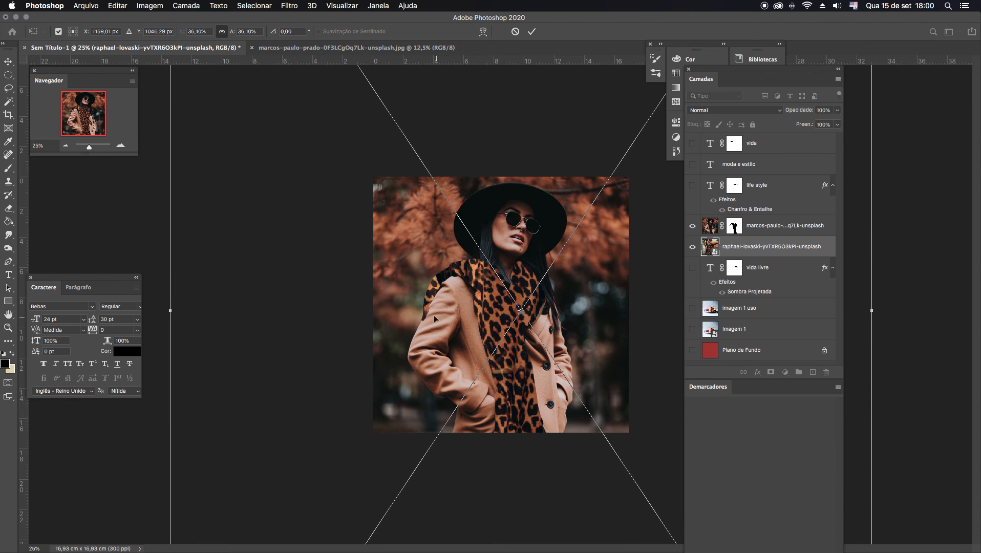
left_click(66, 146)
left_click(8, 86)
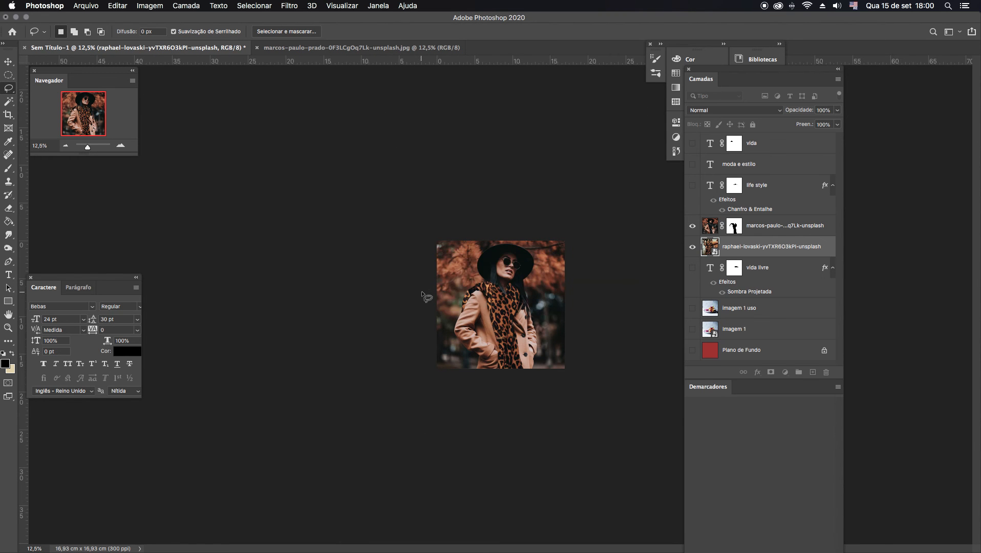
left_click(9, 62)
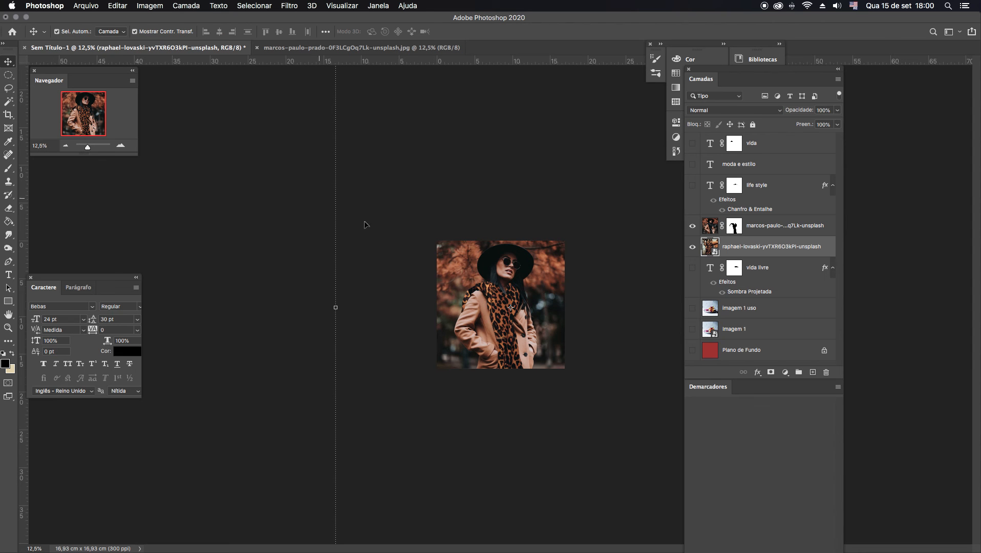
- Toggle the leopard-dress photo layer off and back on to examine the scarf cutout
left_click(691, 248)
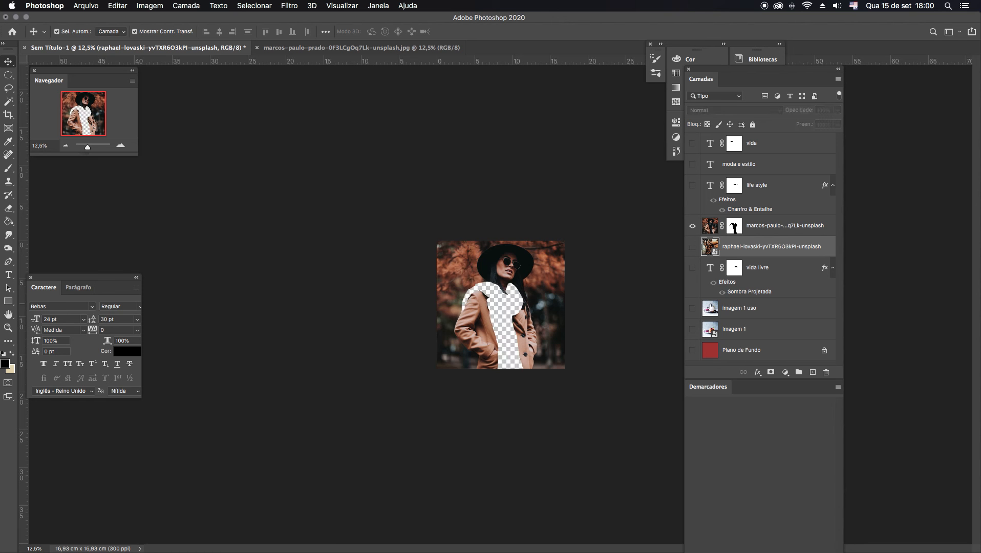
left_click(692, 248)
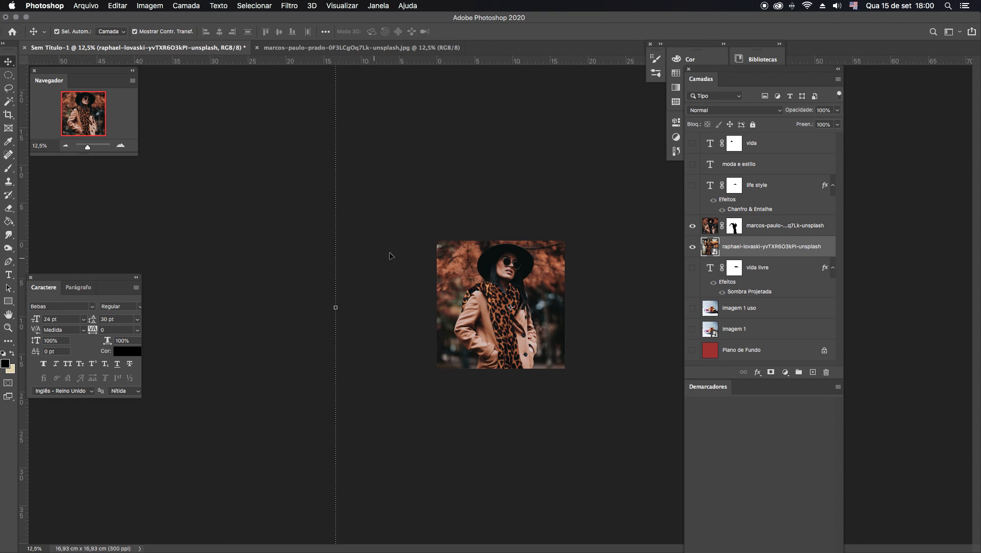
- Move the leopard-dress photo behind the portrait until its green foliage area fills the scarf shape
left_click_drag(503, 316, 456, 295)
left_click_drag(508, 352, 446, 212)
mouse_move(511, 361)
left_mouse_down()
mouse_move(502, 323)
mouse_move(513, 349)
left_mouse_up()
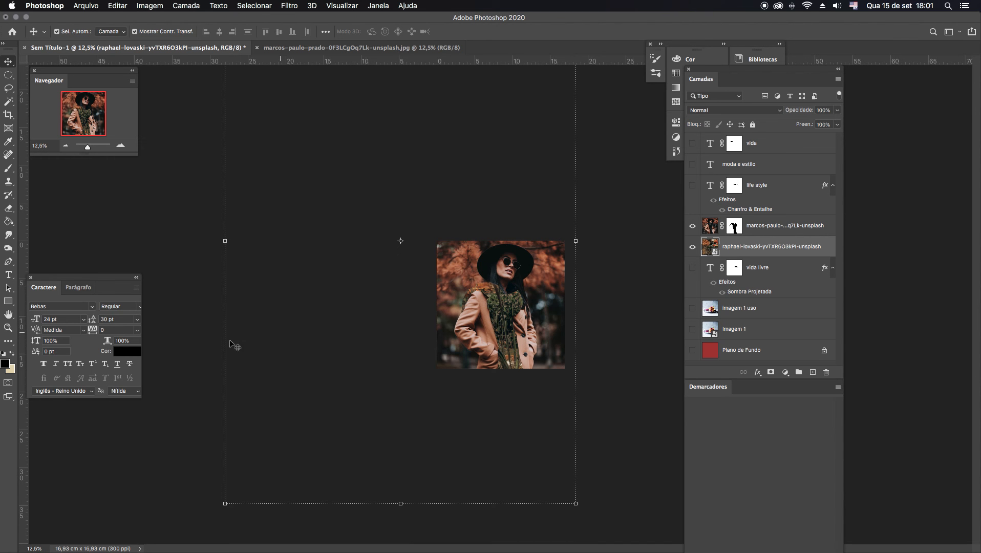
left_click(8, 327)
left_click(553, 321)
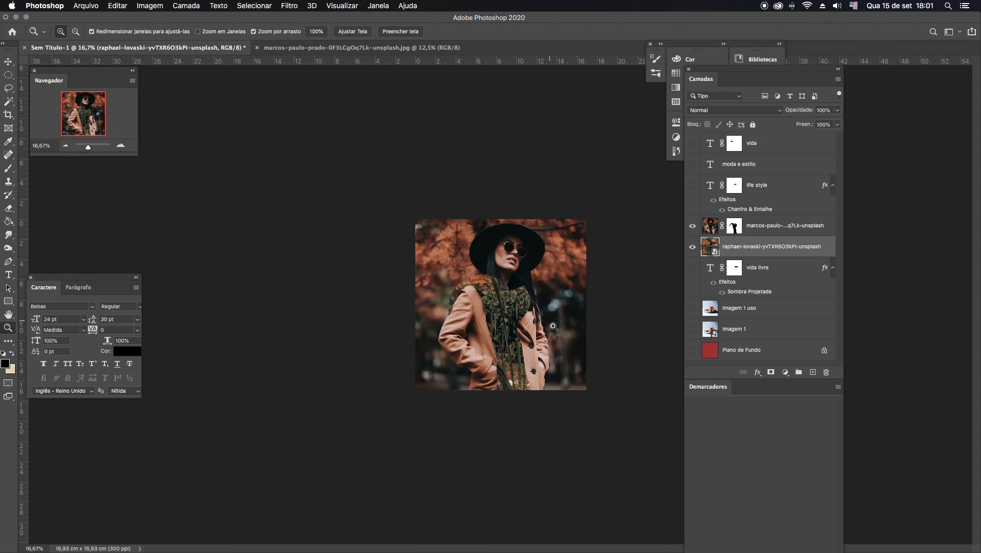
- Ready the Brush with white (ffffff) as the foreground color for retouching the jagged sleeve edge beside the scarf cutout
left_click(554, 332)
left_click(567, 351)
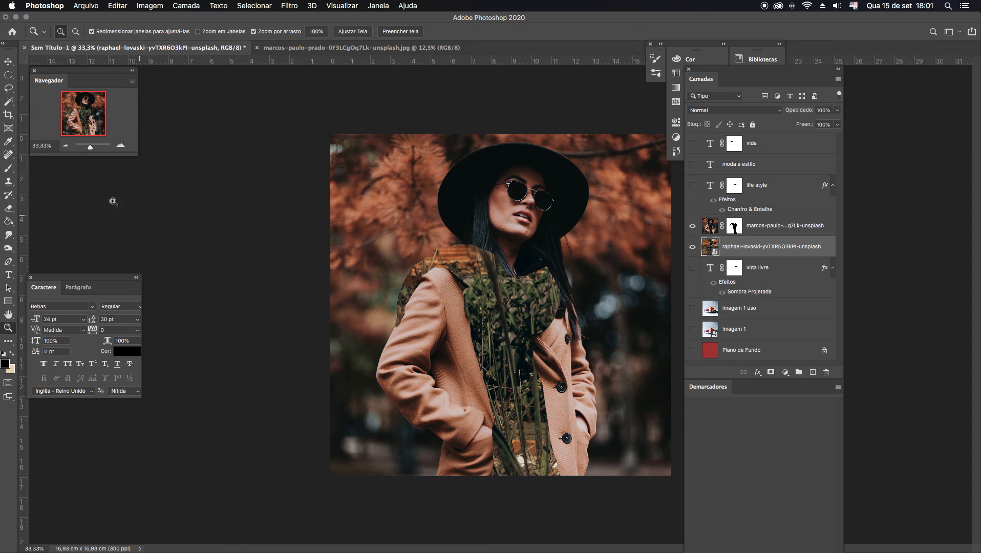
left_click(9, 61)
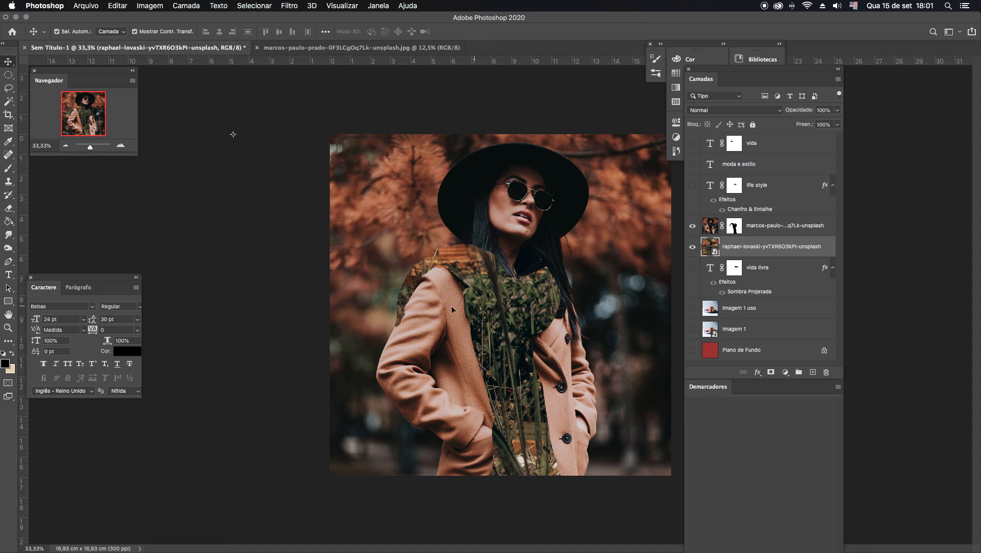
left_click(8, 327)
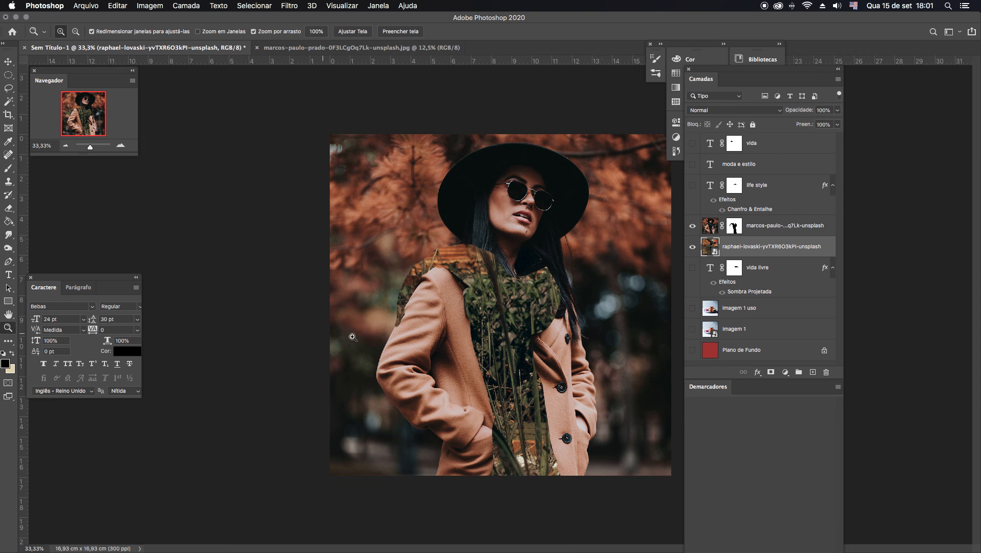
left_click(414, 331)
left_click(410, 340)
left_click(408, 328)
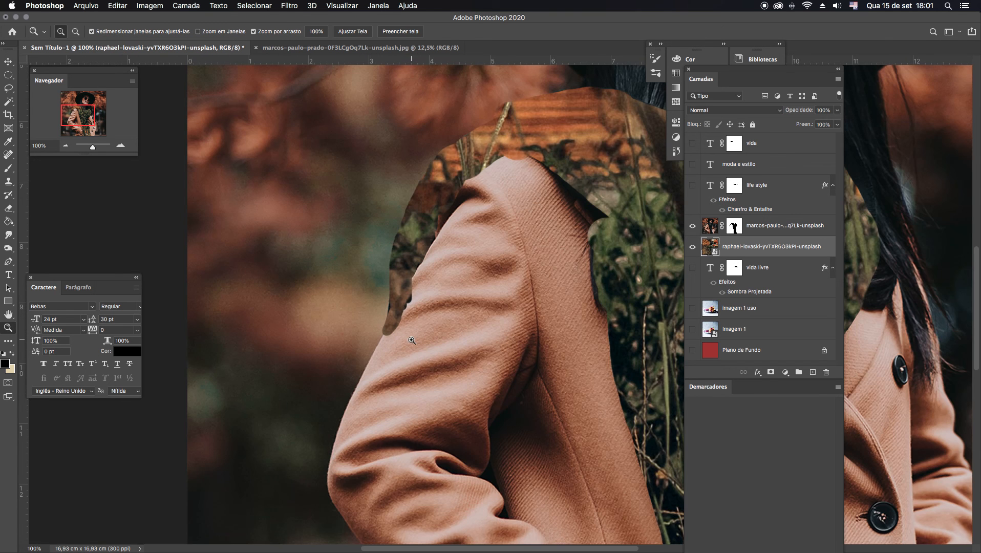
left_click(410, 338)
left_click(9, 169)
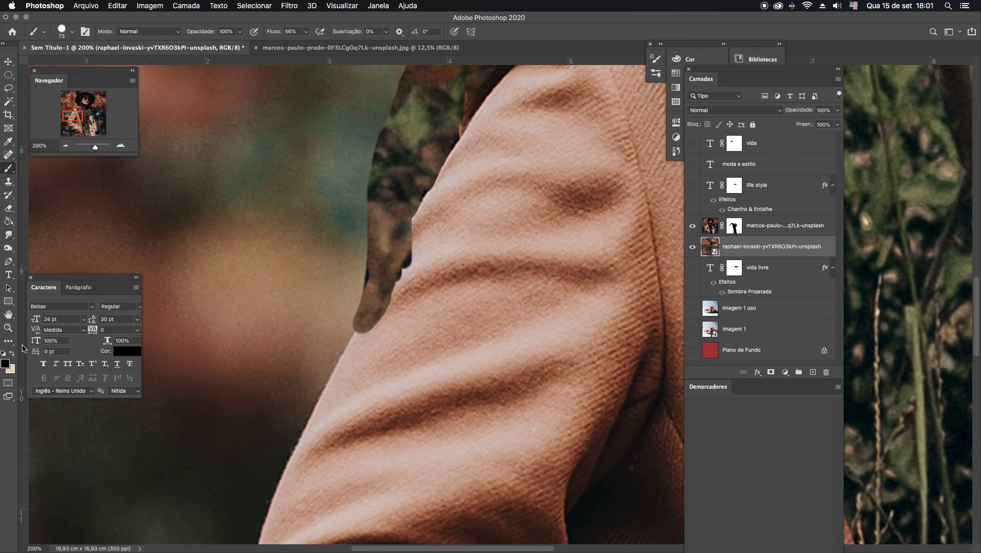
left_click(13, 355)
left_click(9, 367)
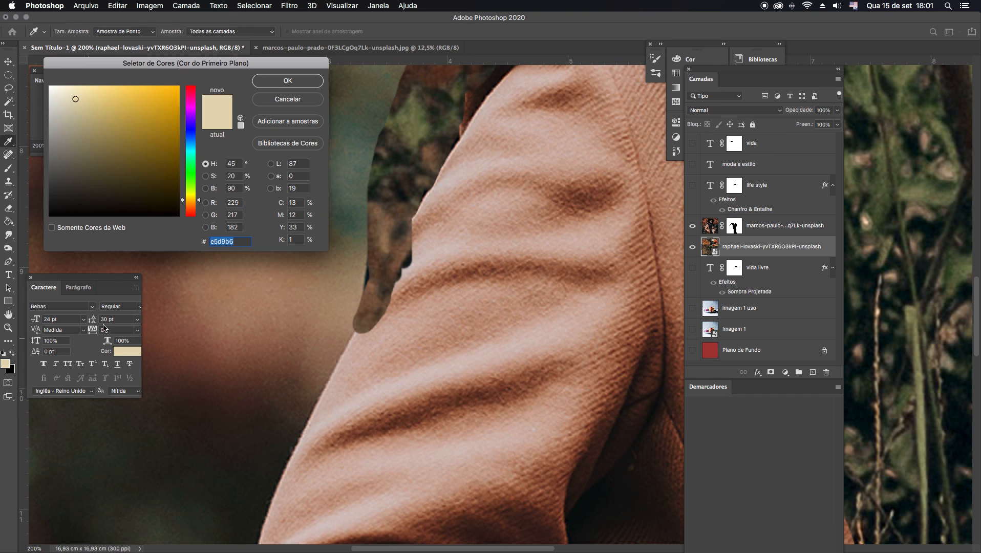
left_click_drag(91, 142, 34, 67)
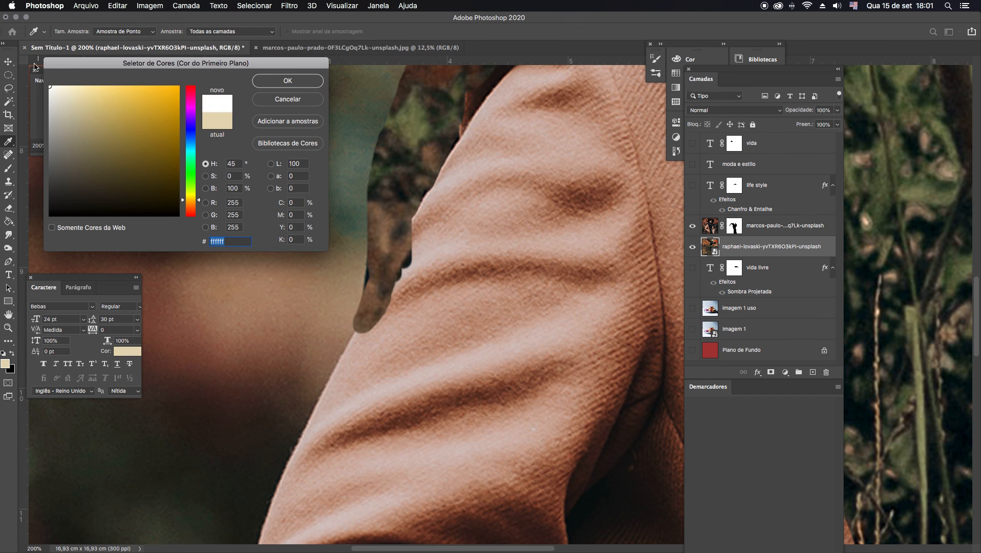
left_click(285, 82)
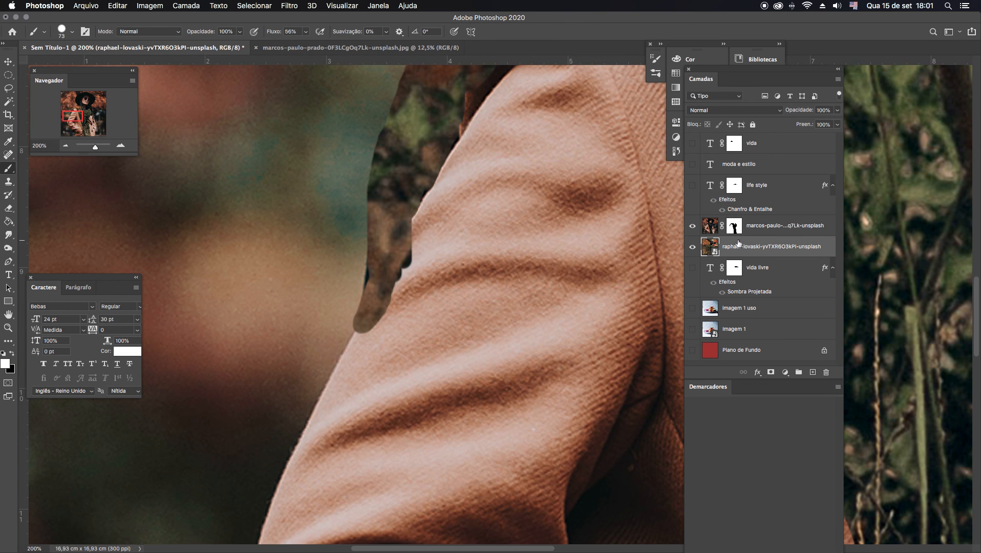
- Target the portrait layer's mask and reduce the brush size to 10 px
left_click(758, 231)
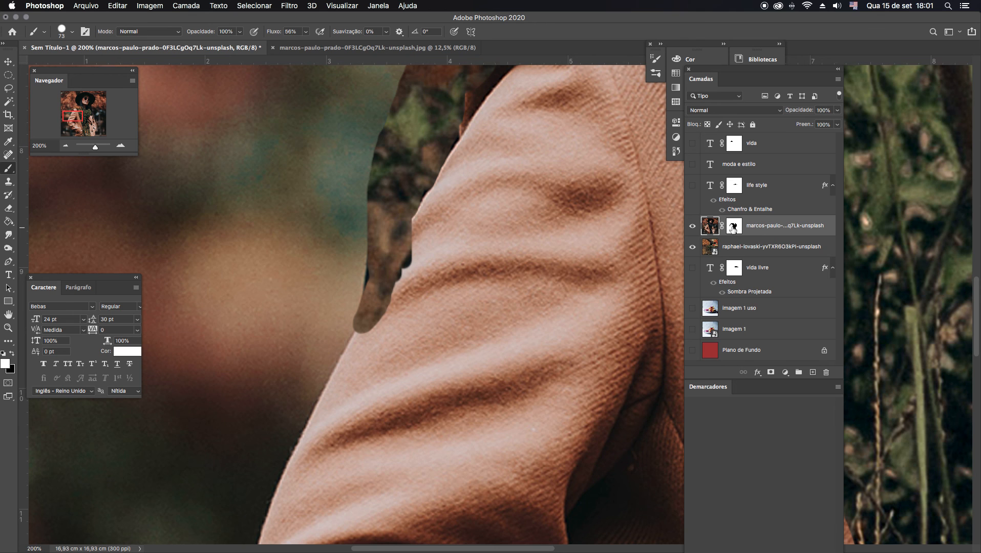
left_click(733, 226)
key("x")
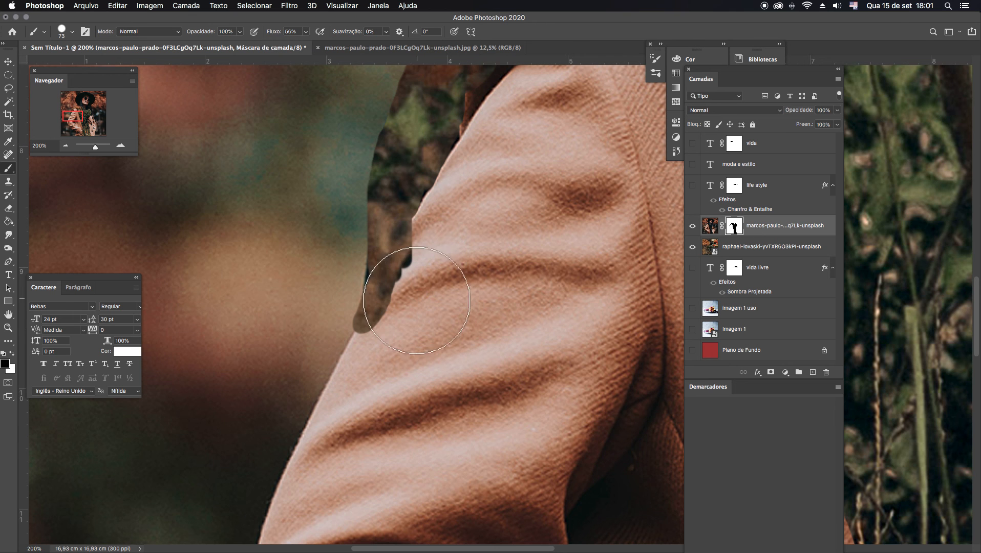
key("bracketleft")
key("bracketleft")
key("bracketleft")
key("bracketleft")
key("bracketleft")
key("bracketleft")
key("bracketleft")
- Try brushing over the jagged sleeve edge on the mask and on the portrait image itself, and undo the last stroke
left_click_drag(411, 271, 402, 278)
left_click(710, 226)
key("x")
left_click_drag(407, 270, 415, 245)
key("super+z")
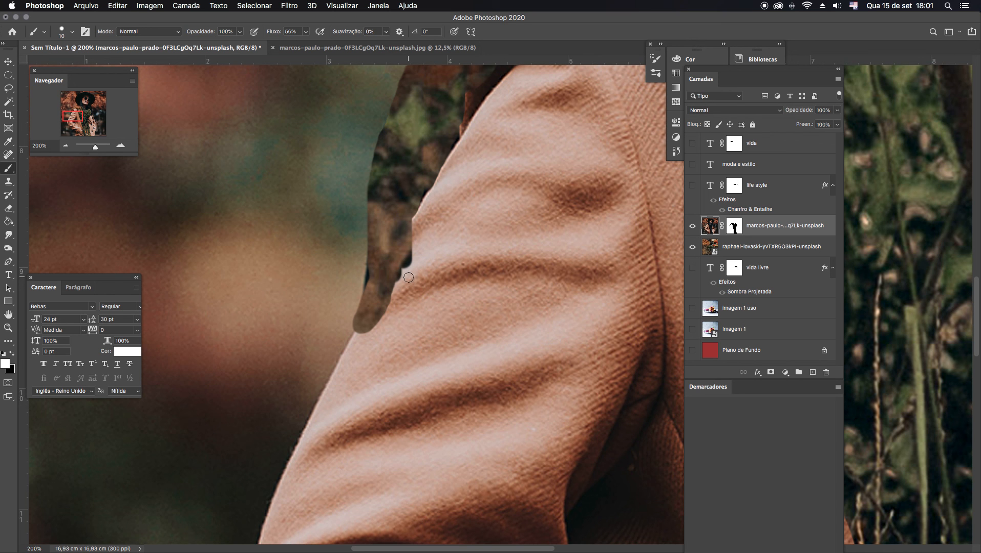
- Paint white on the portrait's layer mask along the upper sleeve to restore the coat's edge beside the scarf cutout
double_click(734, 226)
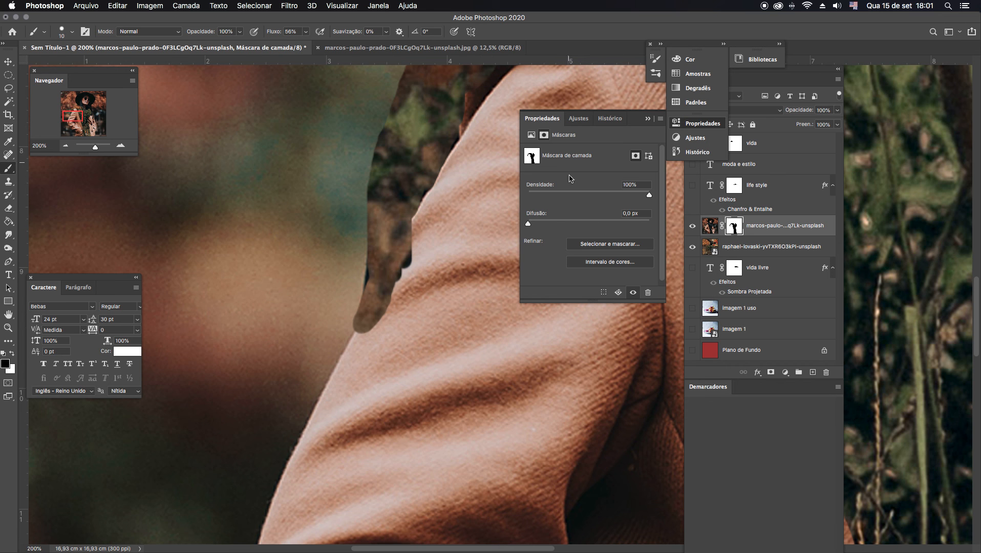
left_click_drag(409, 262, 416, 247)
left_click(12, 354)
mouse_move(423, 254)
left_mouse_down()
mouse_move(406, 275)
mouse_move(421, 245)
mouse_move(403, 278)
mouse_move(423, 227)
mouse_move(403, 279)
mouse_move(420, 222)
mouse_move(376, 327)
mouse_move(406, 257)
mouse_move(362, 333)
mouse_move(456, 169)
left_mouse_up()
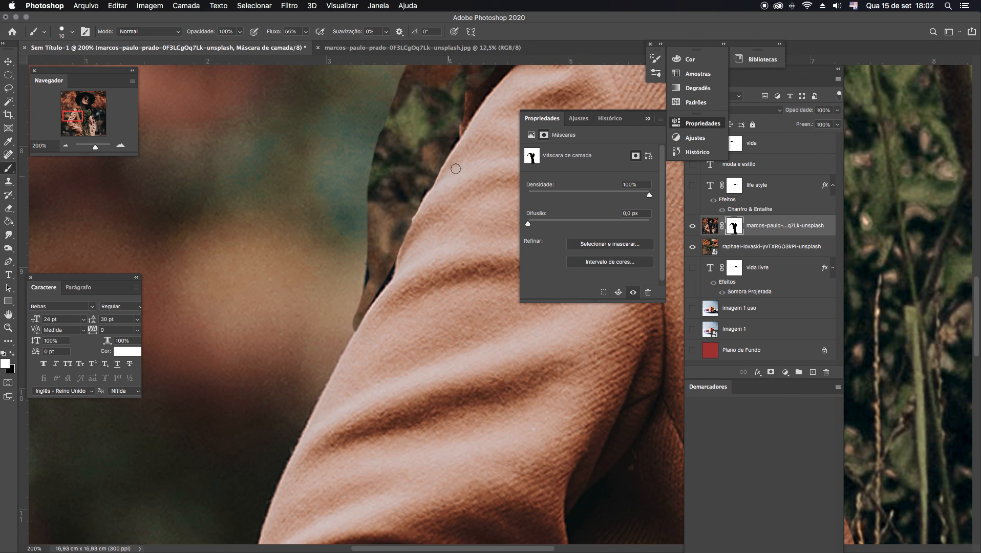
- Move the mask properties clear of the portrait and convert the masked portrait layer into a smart object
left_click(65, 145)
left_click(65, 146)
left_click(65, 145)
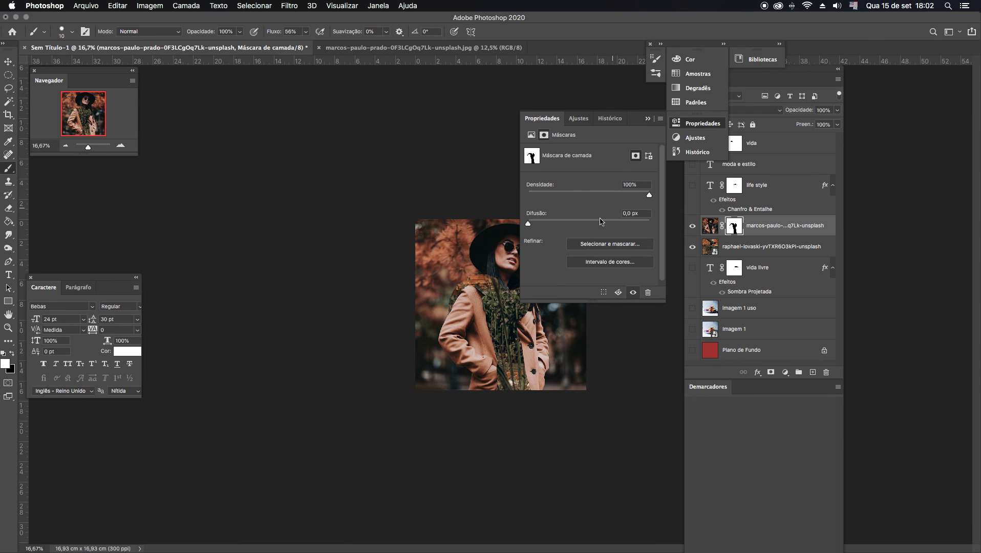
left_click(9, 328)
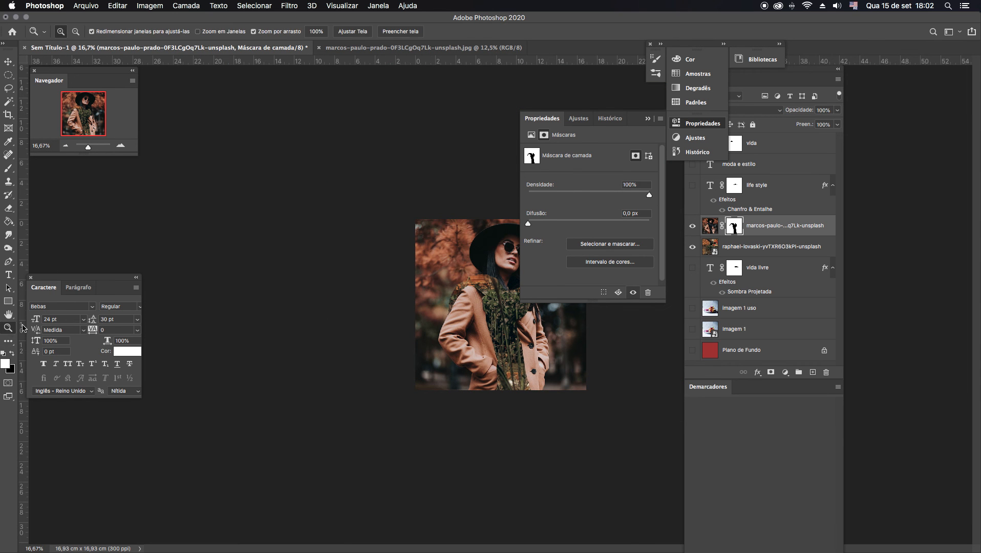
key("super+equal")
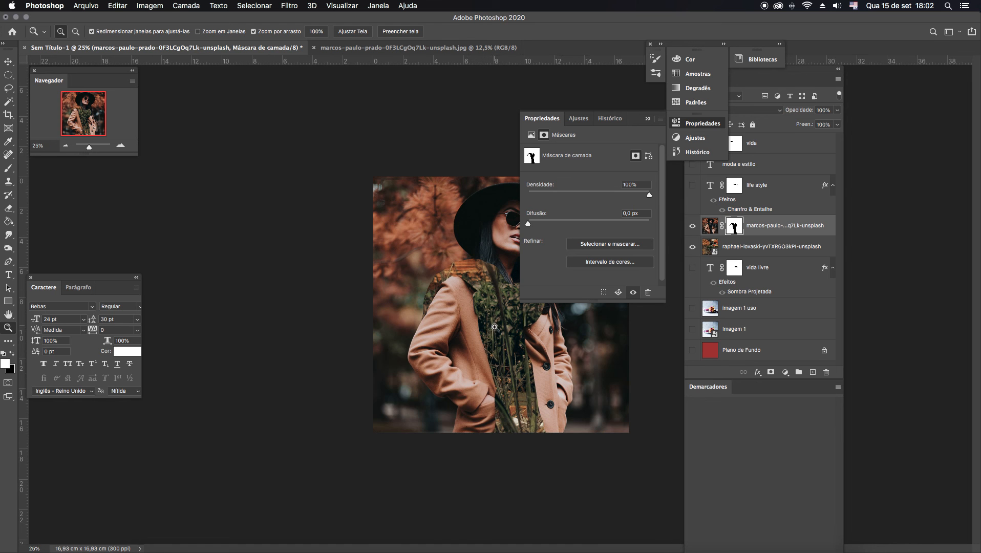
key("super+equal")
left_click_drag(635, 118, 975, 285)
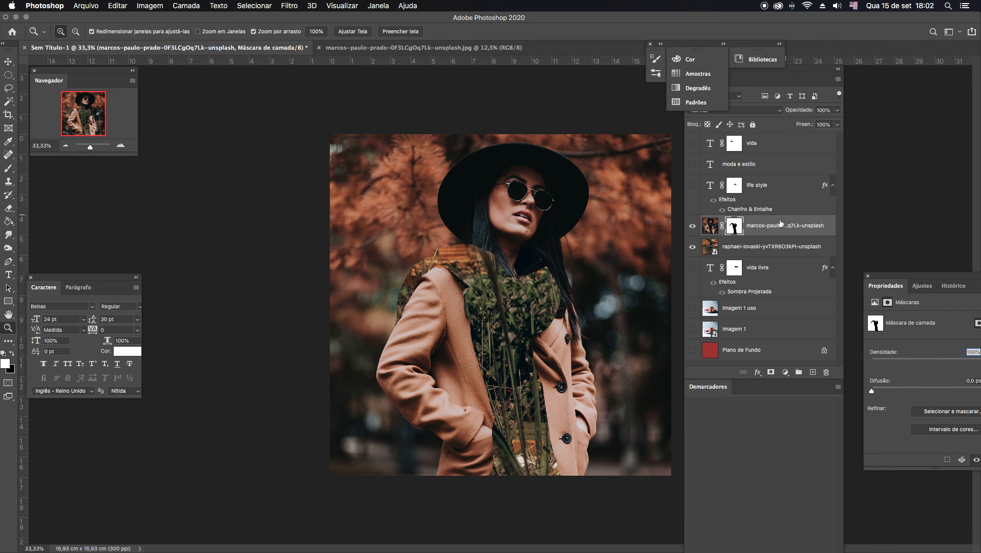
right_click(768, 227)
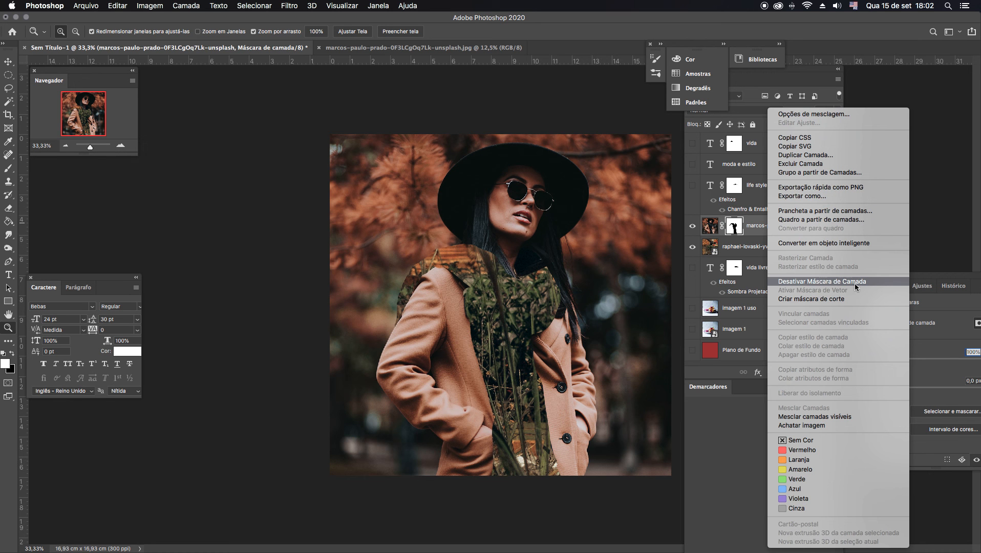
left_click(824, 244)
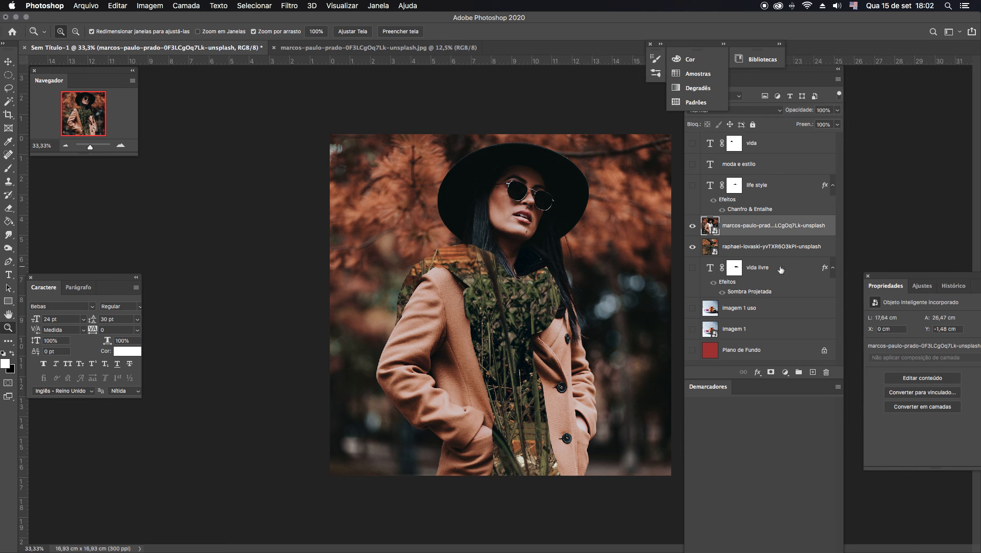
- Toggle the leopard-dress photo's visibility to check the cutout, and rasterize the portrait smart object
left_click(692, 247, "alt")
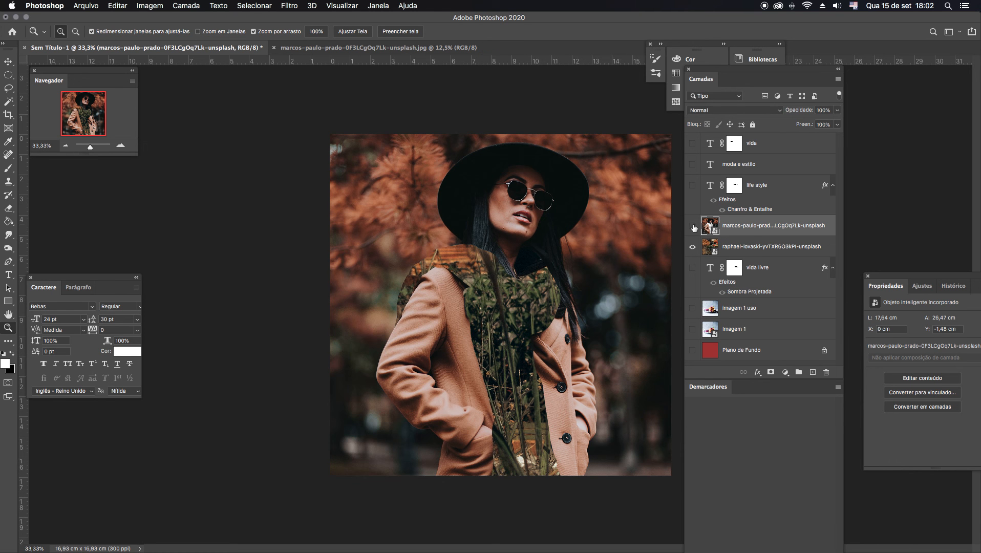
left_click(692, 248, "alt")
left_click(692, 247)
left_click(692, 247)
left_click_drag(753, 228, 756, 258)
right_click(748, 229)
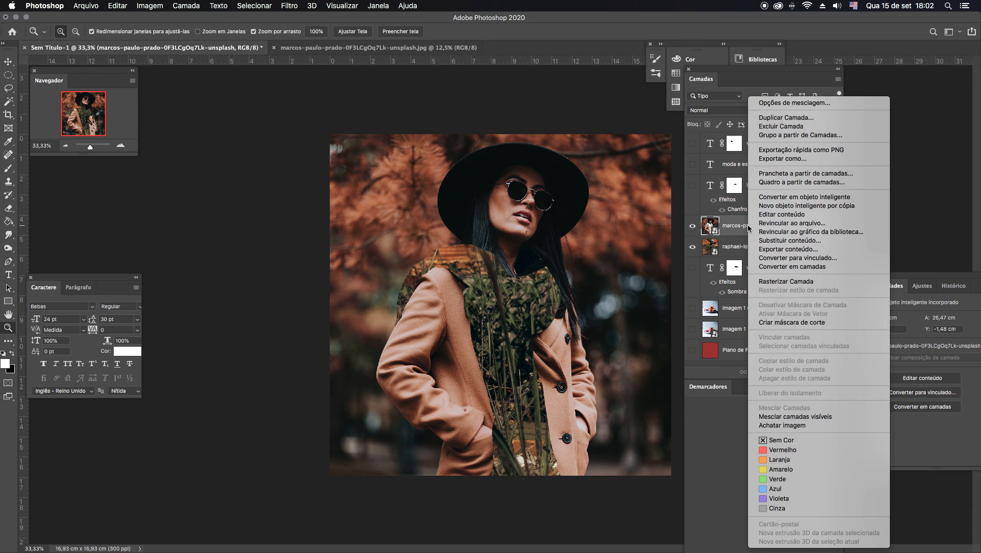
left_click(772, 283)
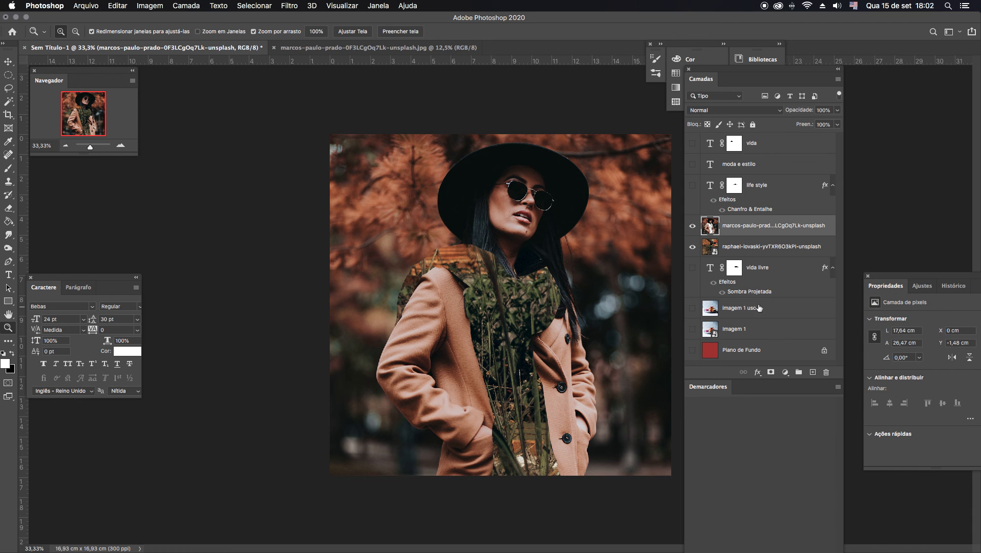
- Hide the leopard-dress photo and shift the cut-out portrait up and left to about X -0.7 cm, Y -2.34 cm
left_click(692, 247)
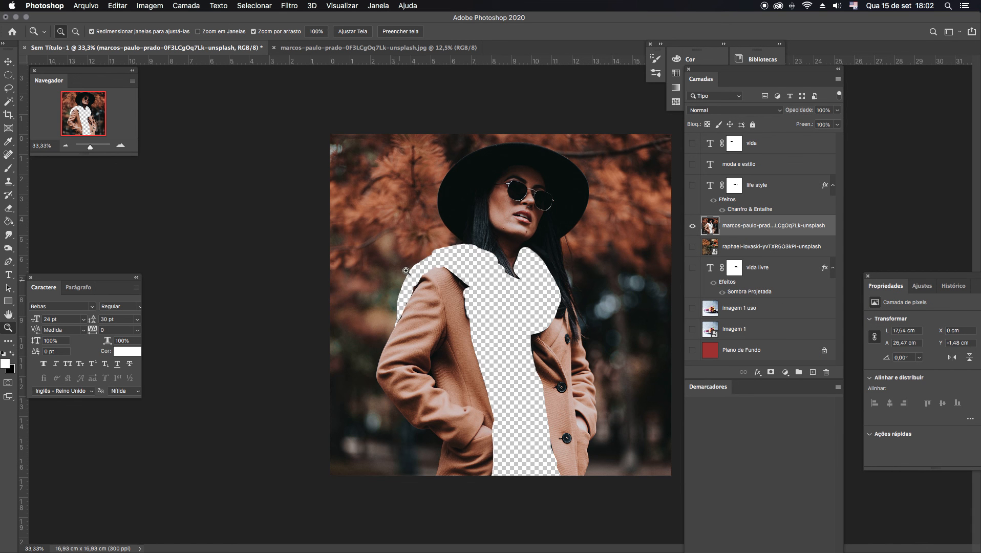
left_click(7, 62)
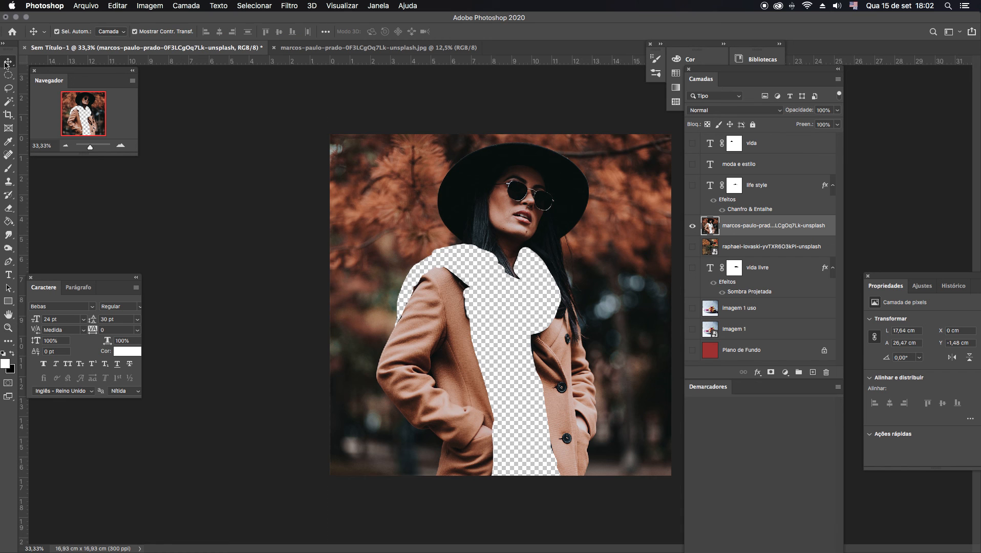
mouse_move(579, 382)
left_mouse_down()
mouse_move(564, 275)
mouse_move(567, 366)
left_mouse_up()
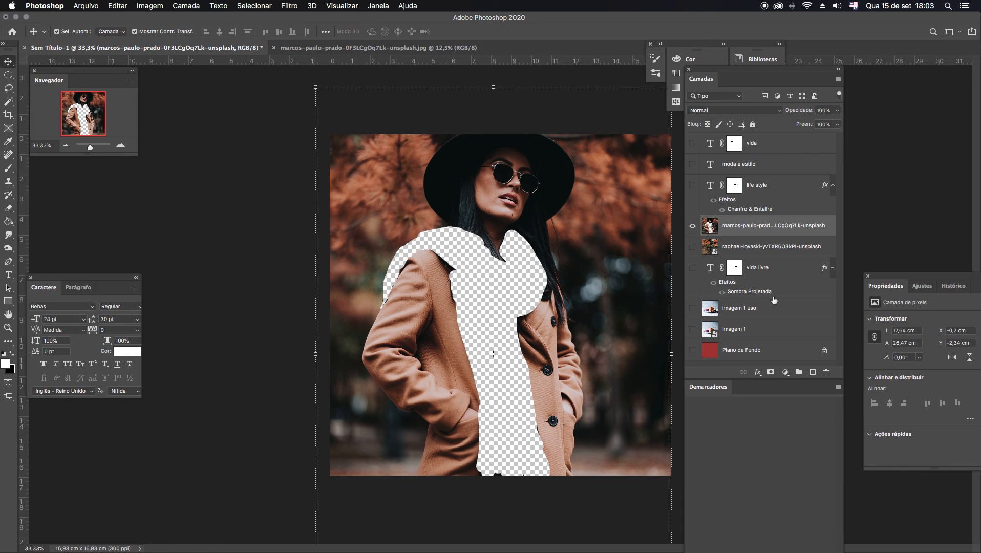
- Place the portrait layer directly above Plano de Fundo, show that red background, and lower the portrait to about Y -1.62 cm
left_click_drag(758, 230, 750, 340)
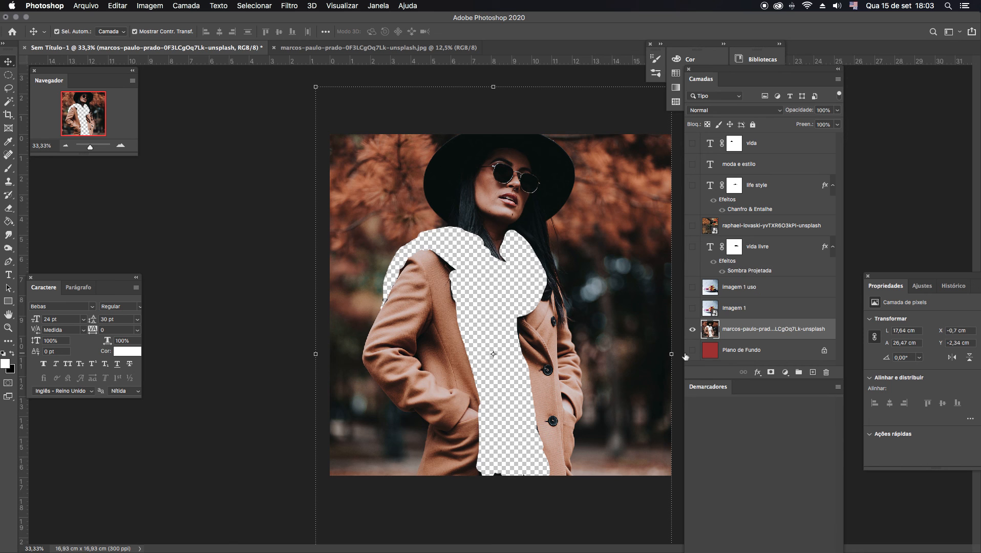
left_click(693, 351)
left_click_drag(623, 215, 625, 230)
- Move the portrait layer above the "imagem 1 uso" layer and show the waffle photo through the scarf cutout
left_click_drag(724, 330, 714, 287)
left_click(694, 290)
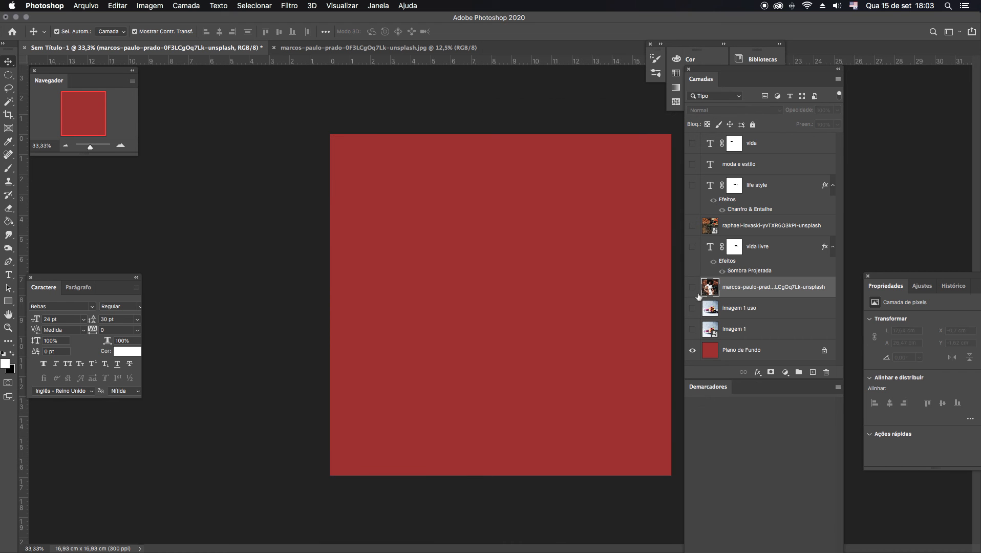
left_click(692, 287)
left_click(692, 308)
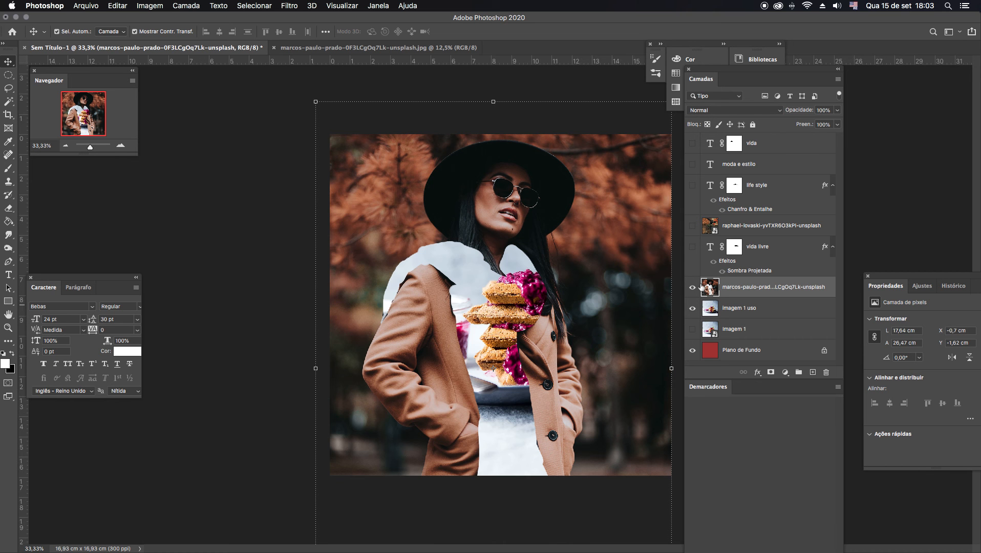
- Reposition the waffle photo to about X -1.83 cm, Y -5.62 cm so the waffle stack fills the upper scarf shape
left_click_drag(508, 291, 471, 199)
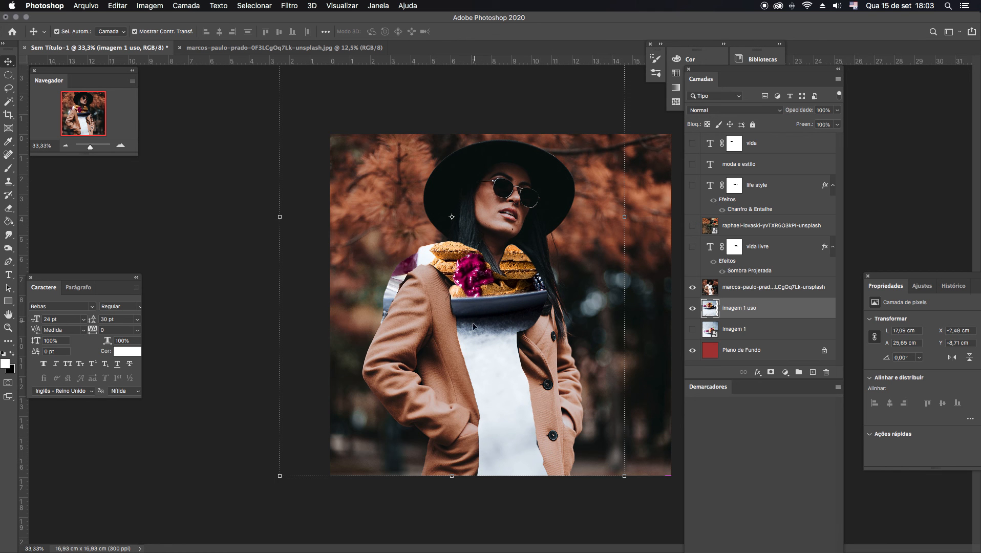
left_click(66, 147)
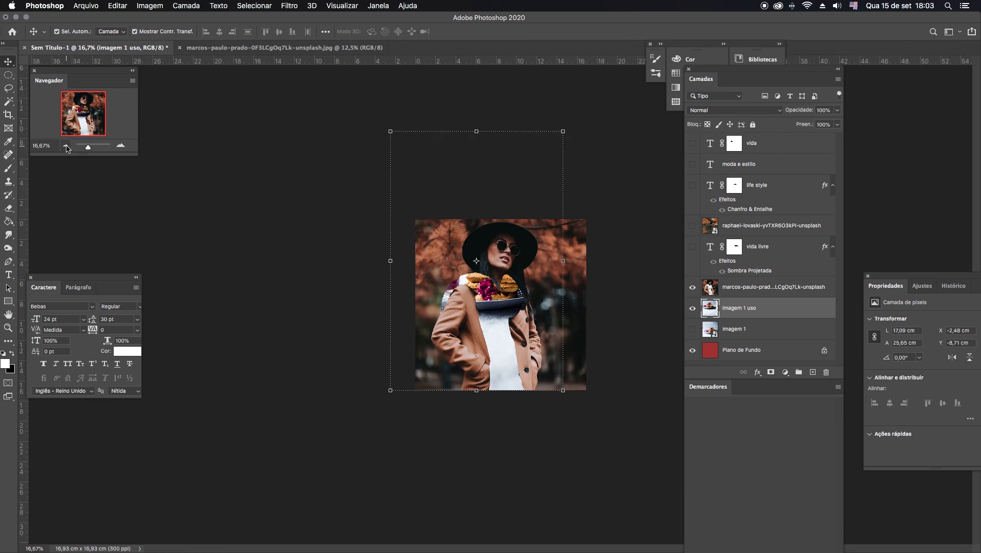
left_click(66, 147)
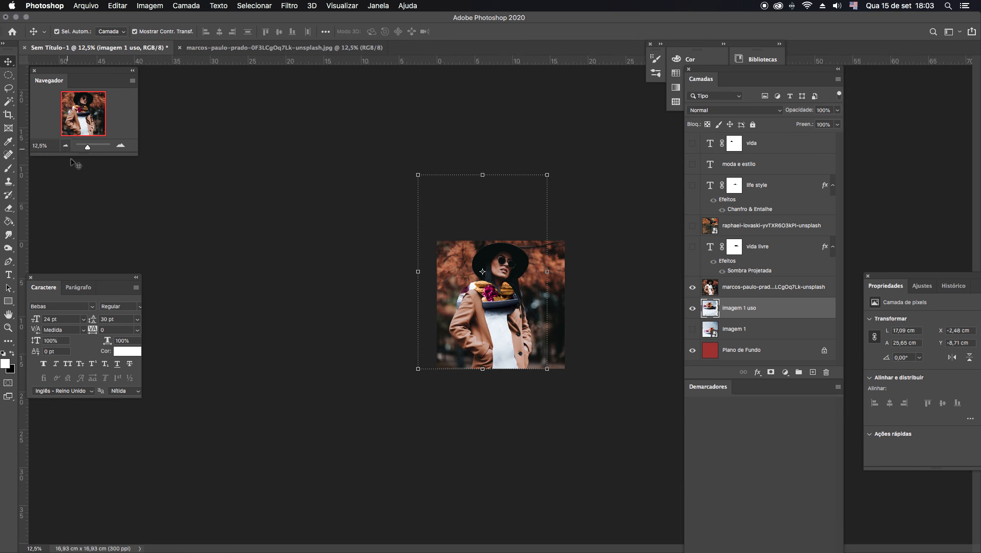
left_click(120, 146)
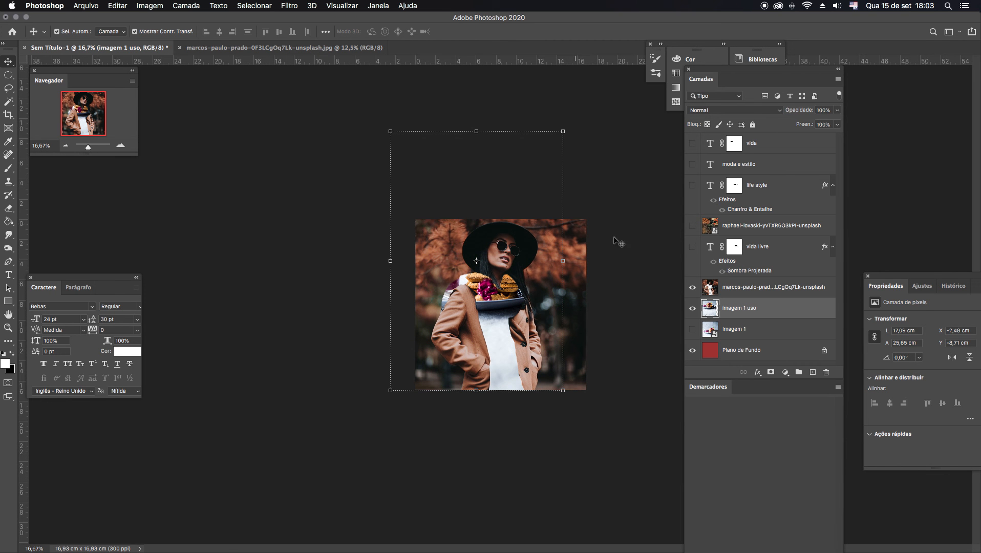
left_click(8, 328)
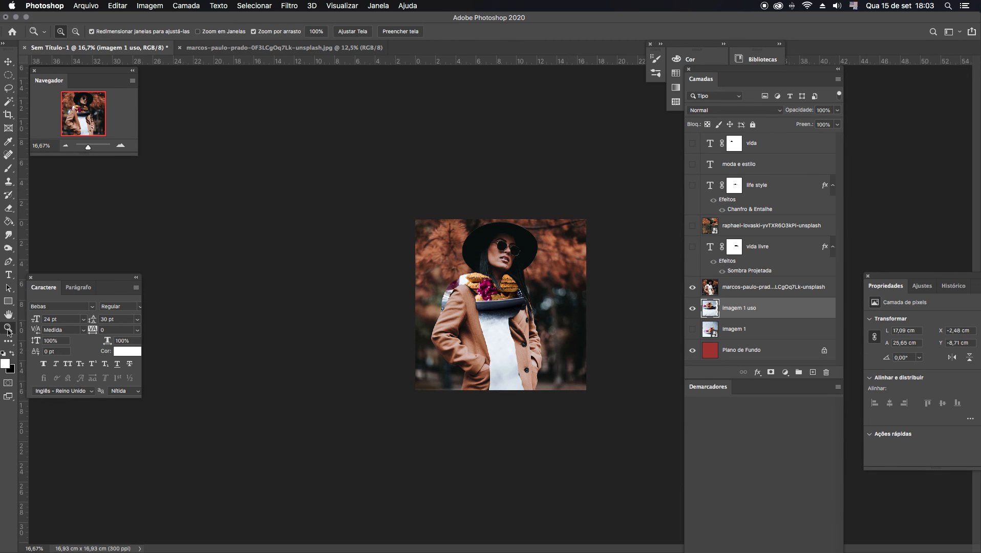
left_click(578, 330)
left_click(583, 350)
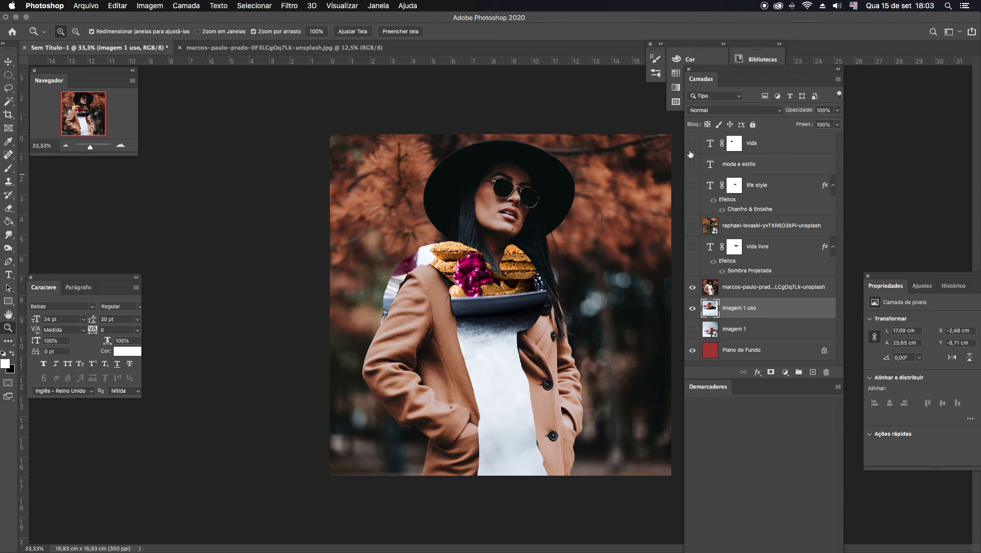
mouse_move(730, 72)
left_mouse_down()
mouse_move(861, 82)
mouse_move(722, 81)
left_mouse_up()
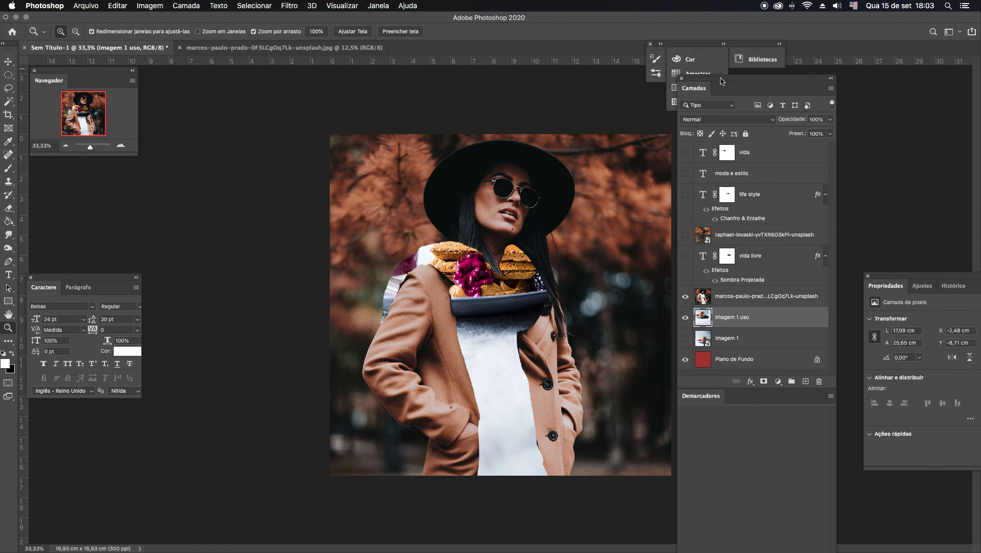
left_click(7, 63)
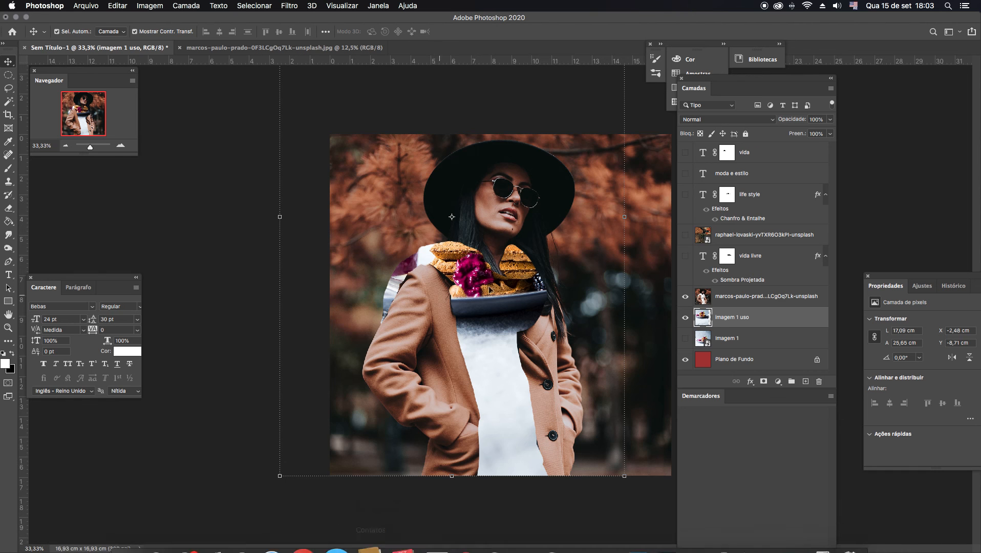
left_click_drag(506, 311, 501, 335)
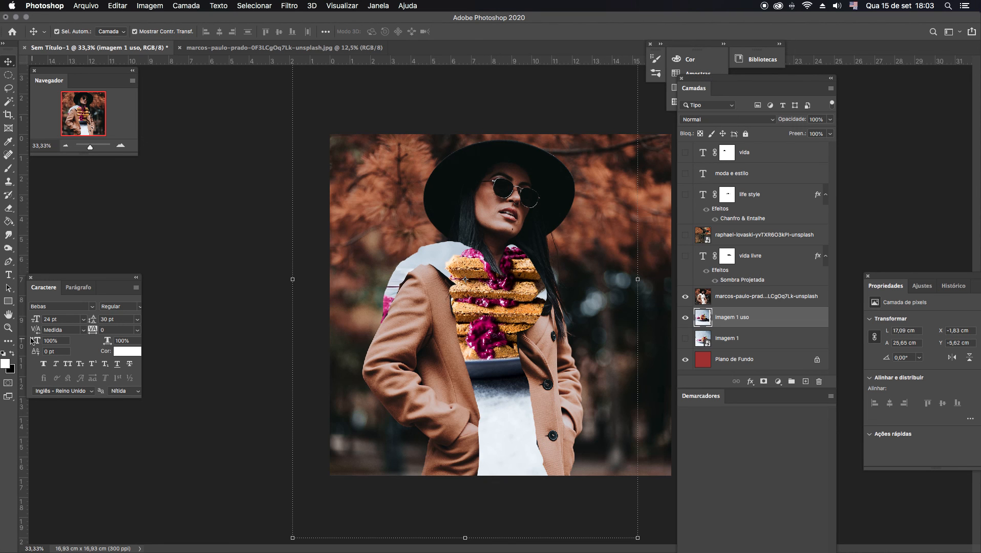